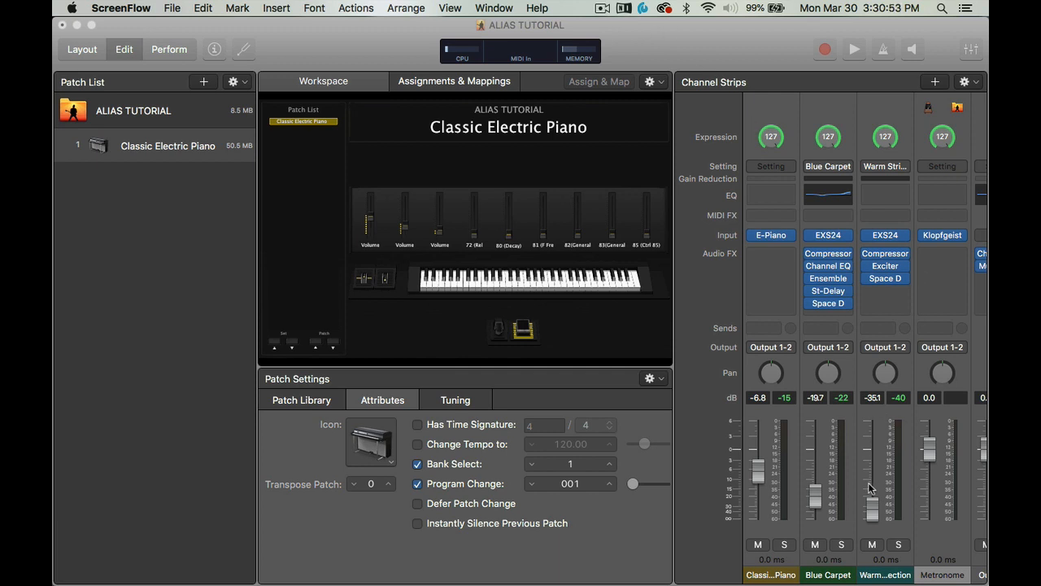
Switch to MainStage, add a new patch to the ALIAS TUTORIAL concert and name it RHODES AND SUNTH BRASS
left_click(733, 29)
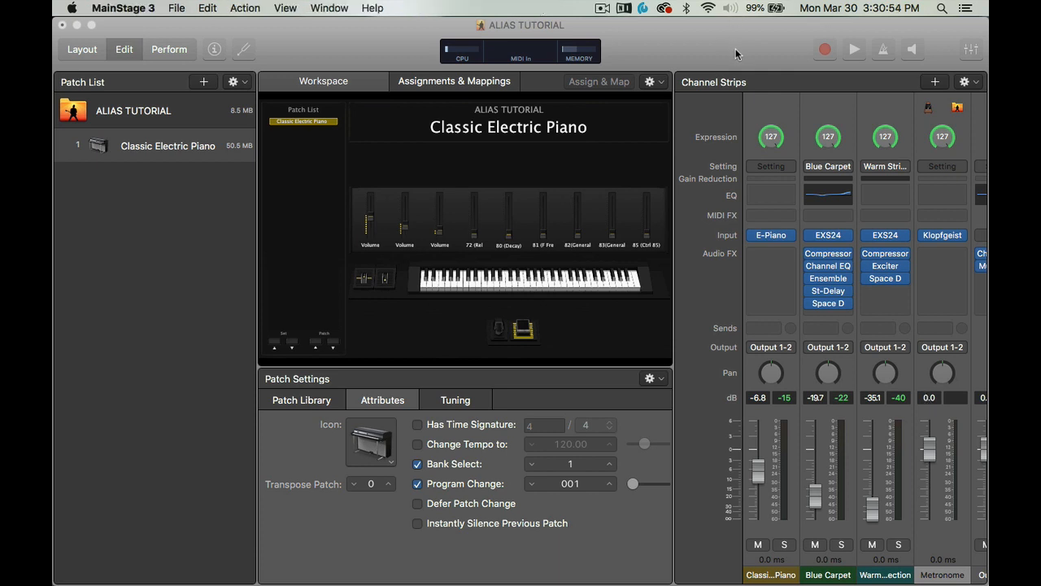
left_click(825, 51)
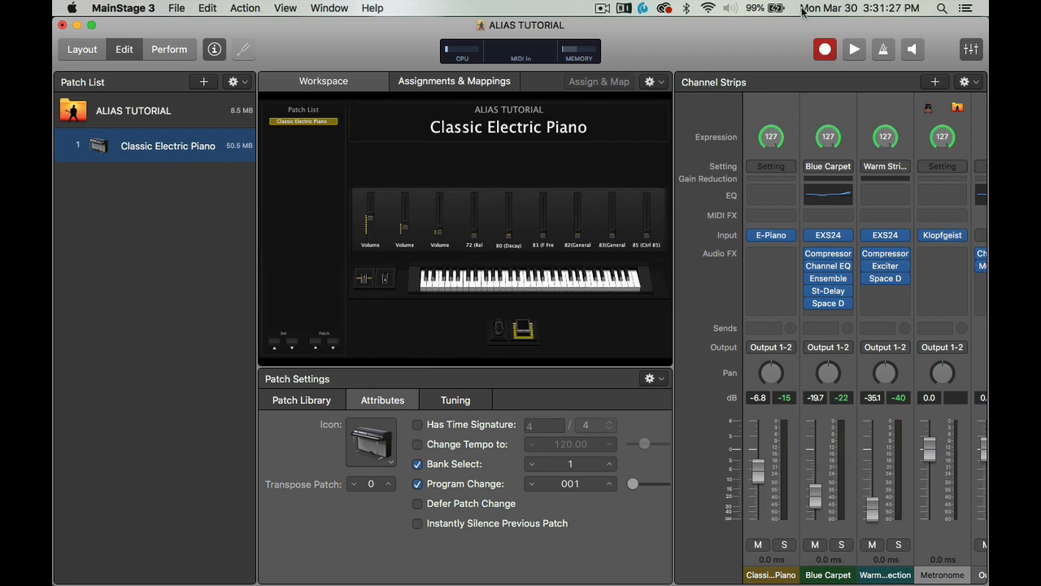
left_click(205, 84)
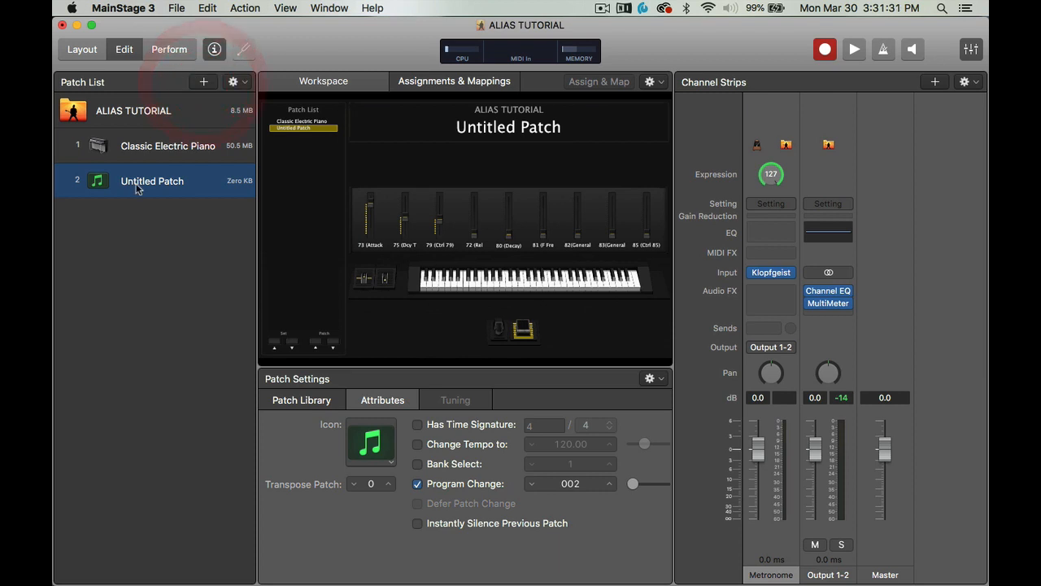
double_click(136, 186)
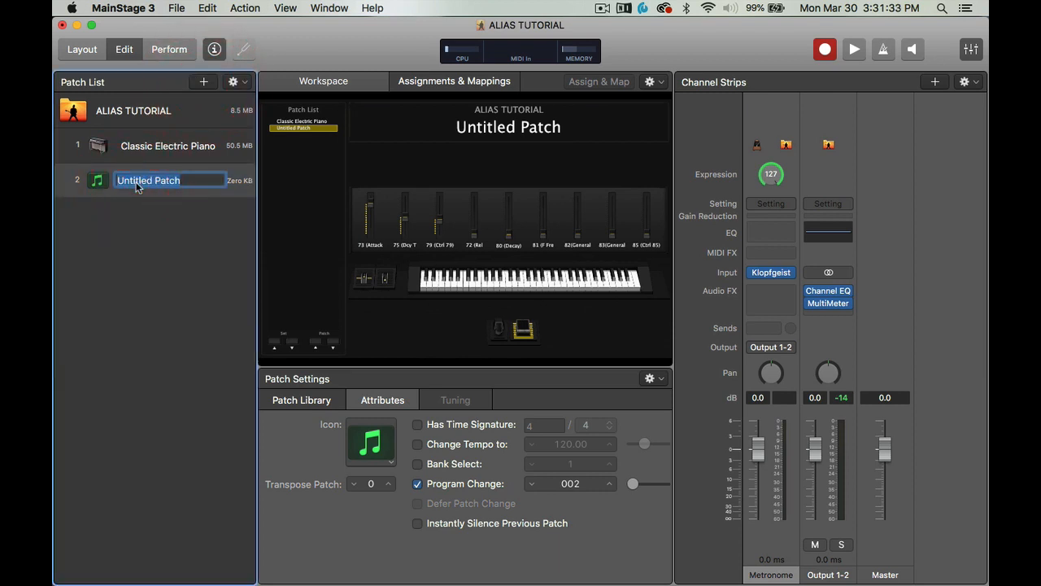
type("RHOD")
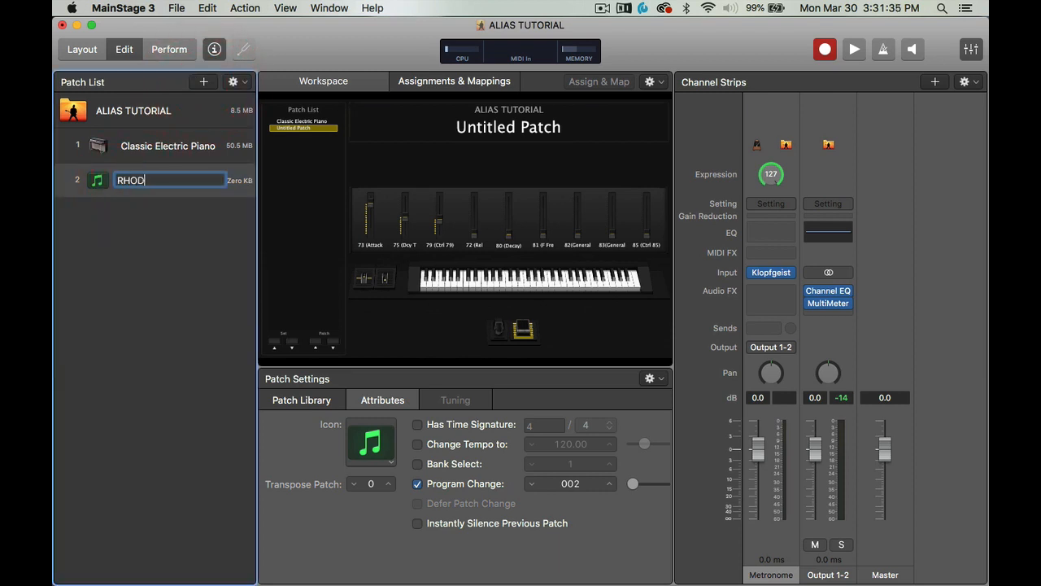
type("ES AND SUNTH BRASS")
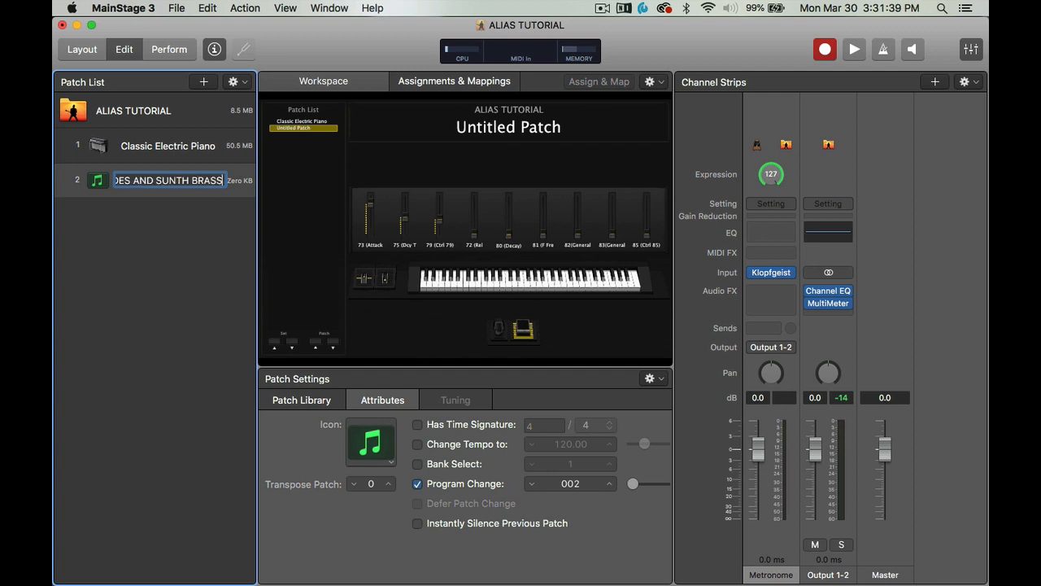
key("Return")
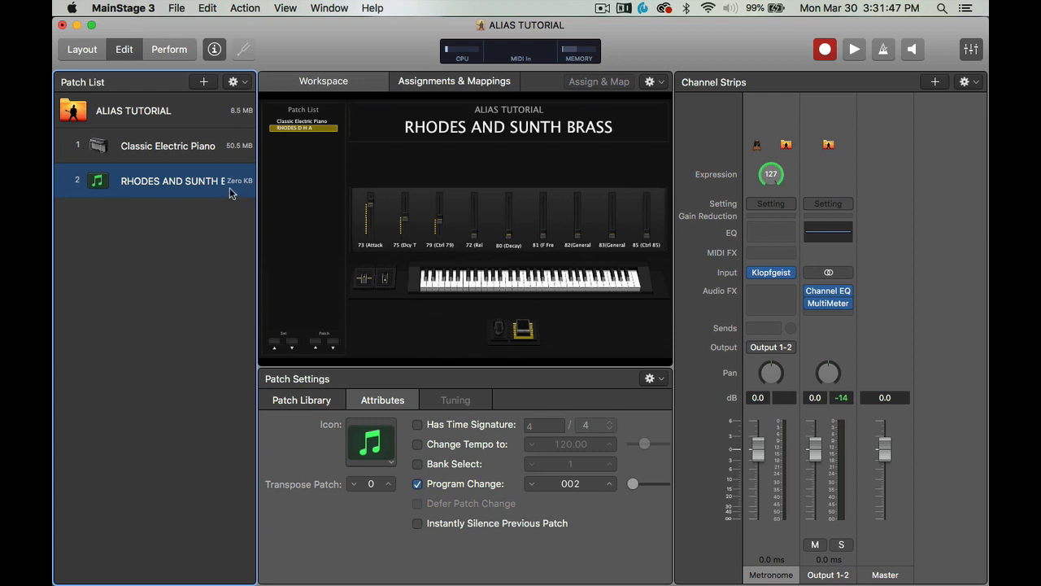
Correct the misspelled word in the second patch's name so it reads RHODES AND SYNTH BRASS
double_click(205, 180)
left_click(193, 180)
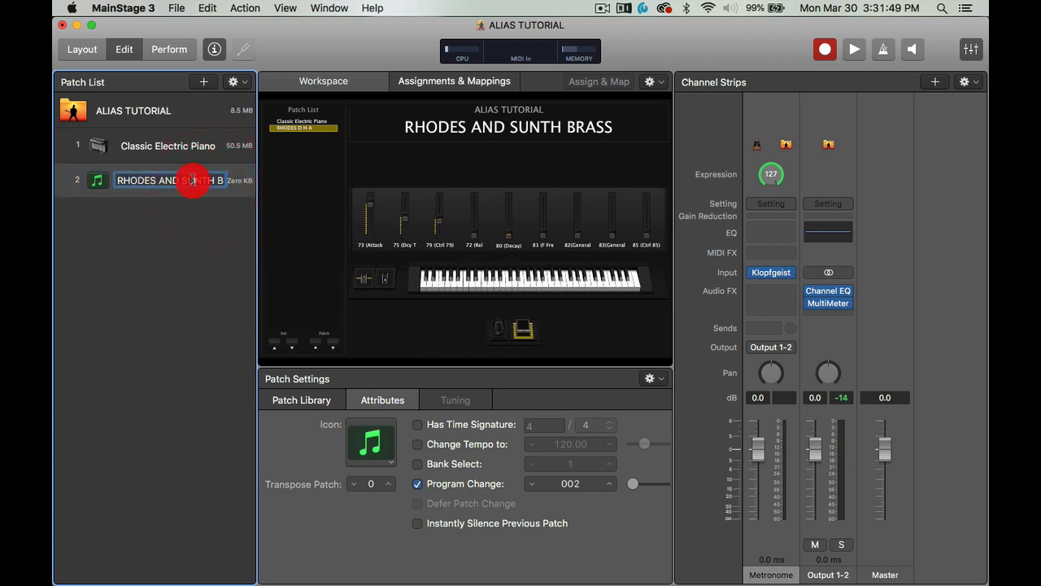
key("BackSpace")
type("Y")
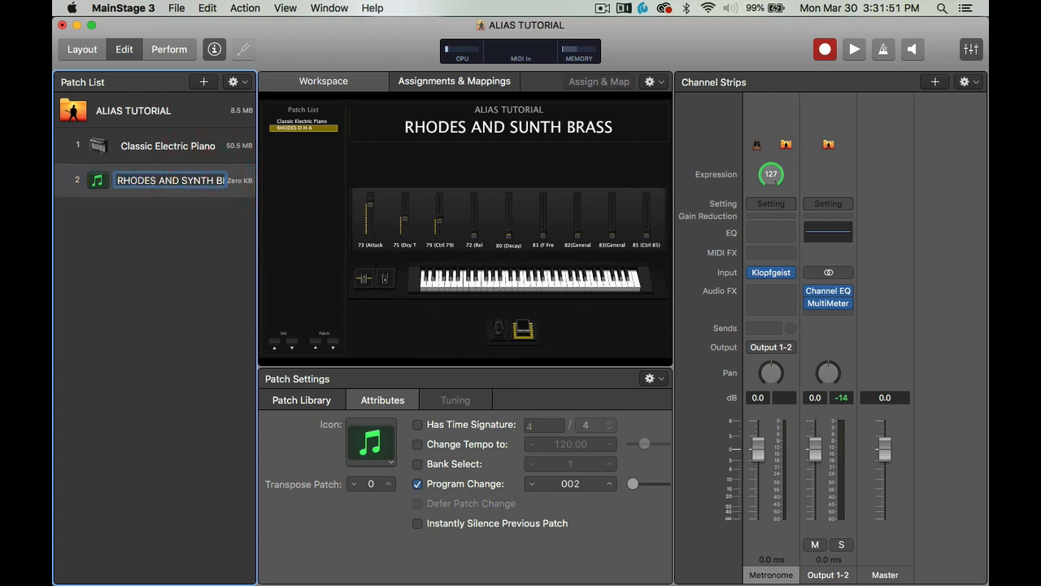
key("Return")
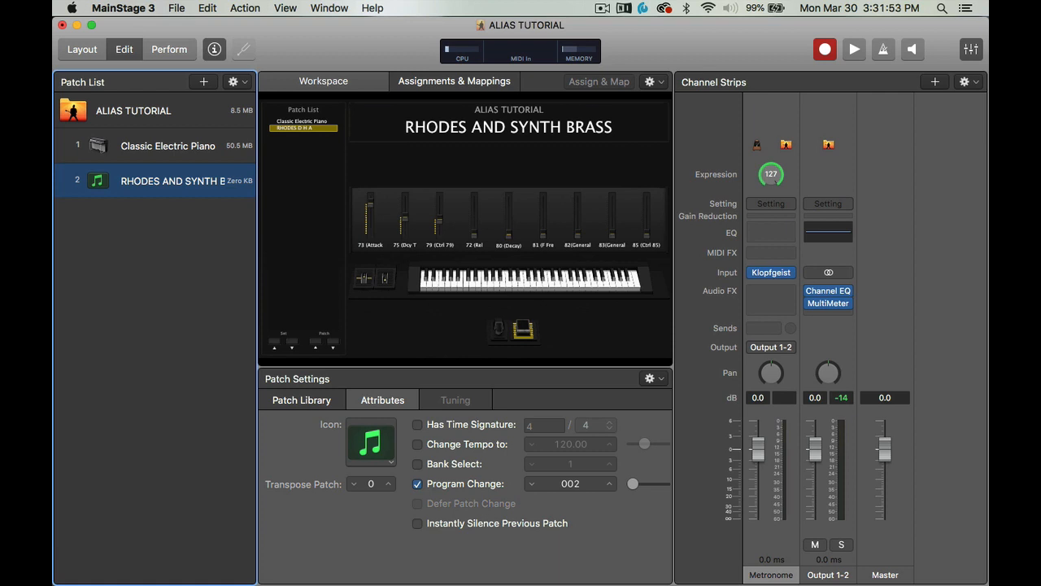
Copy the electric piano channel strip from the Classic Electric Piano patch
left_click(153, 150)
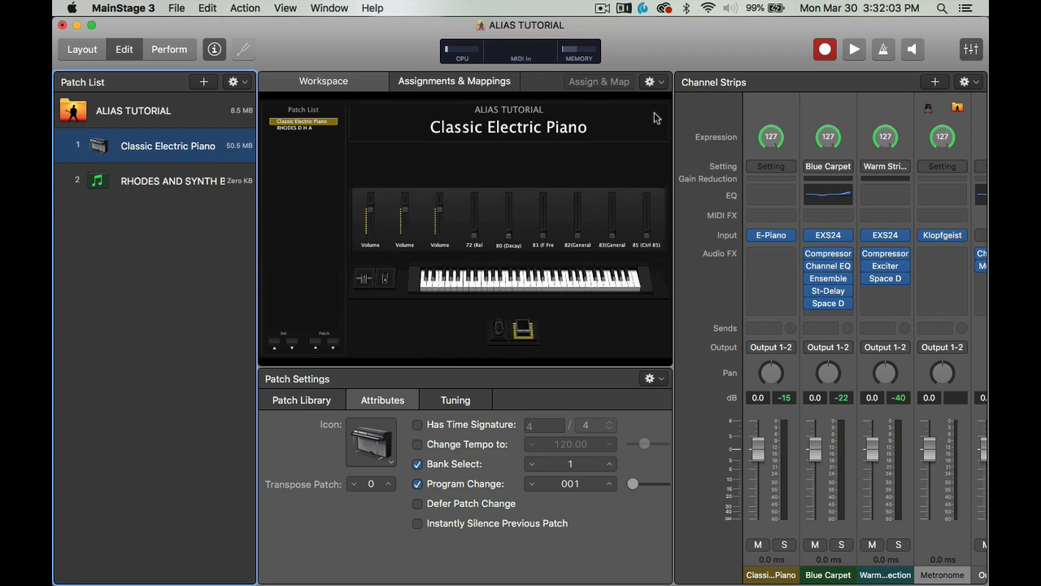
left_click(772, 108)
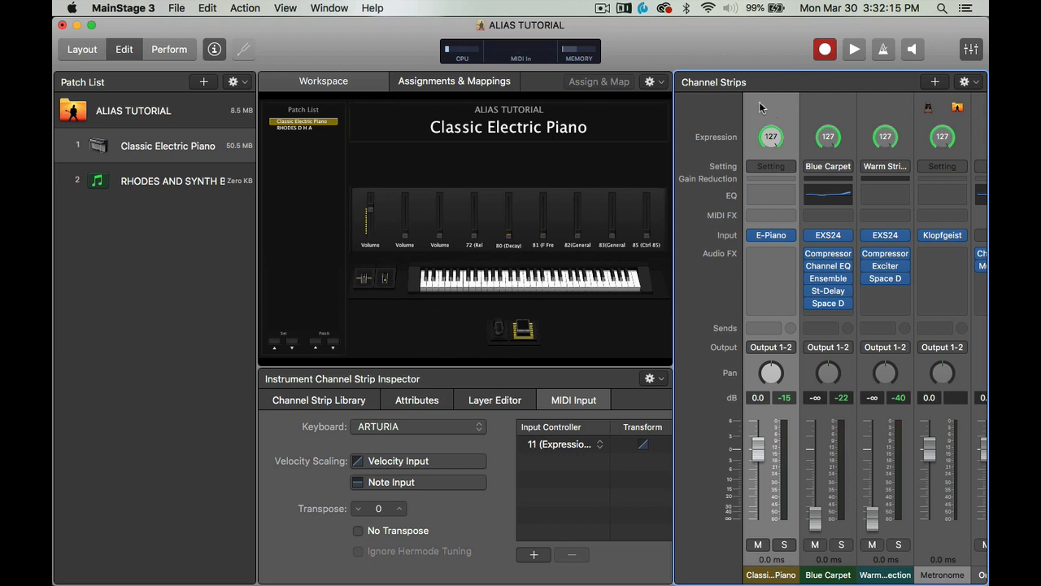
left_click(209, 8)
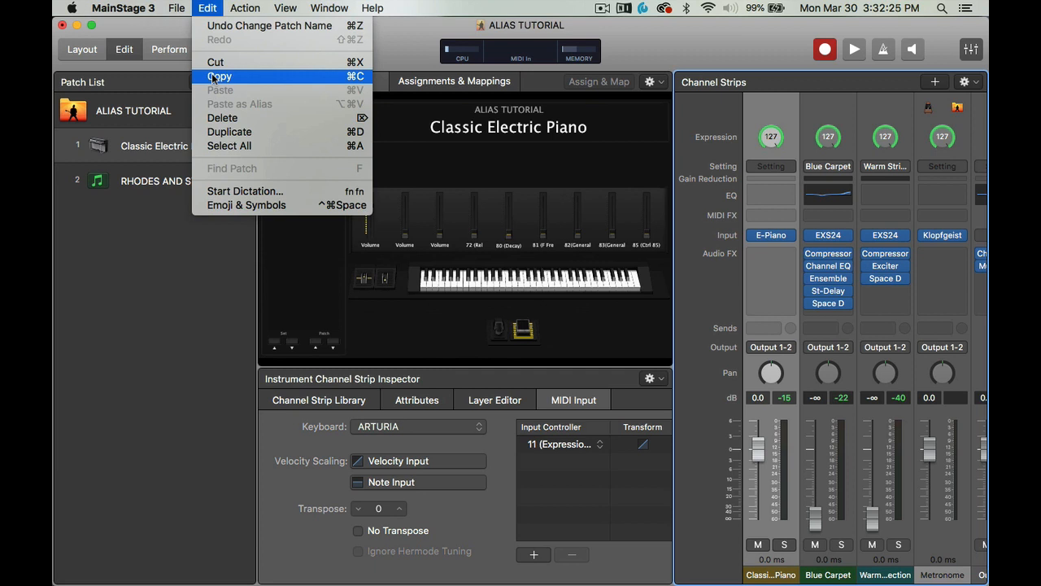
left_click(214, 77)
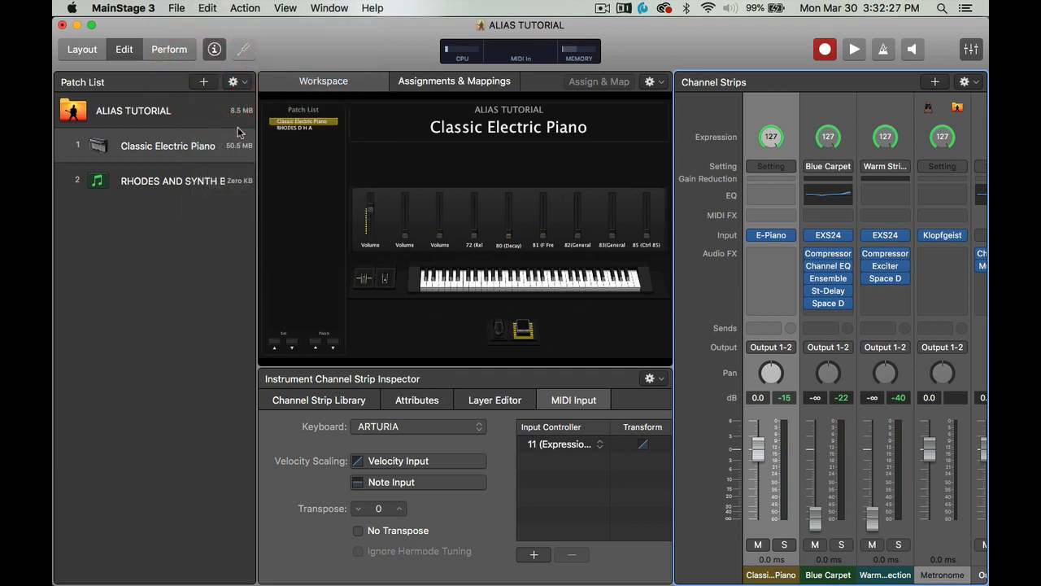
Paste the copied electric piano channel strip as an alias into the RHODES AND SYNTH BRASS patch
left_click(186, 184)
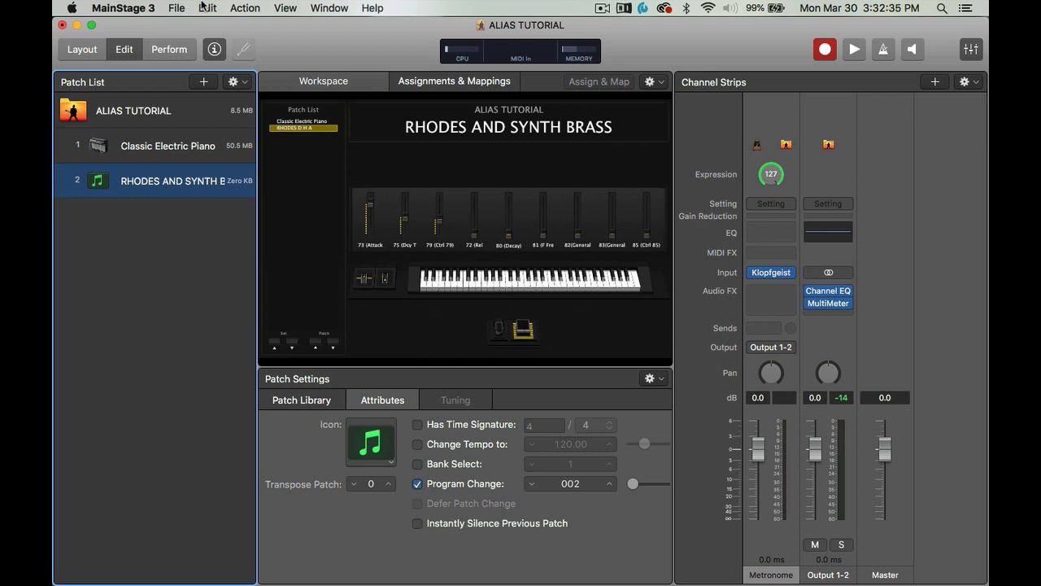
left_click(204, 7)
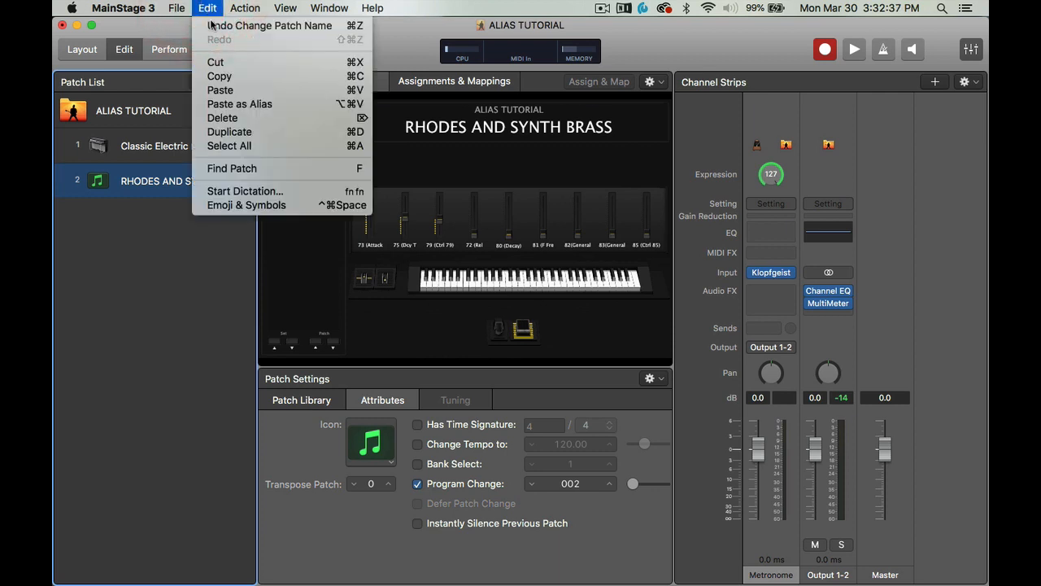
left_click(268, 109)
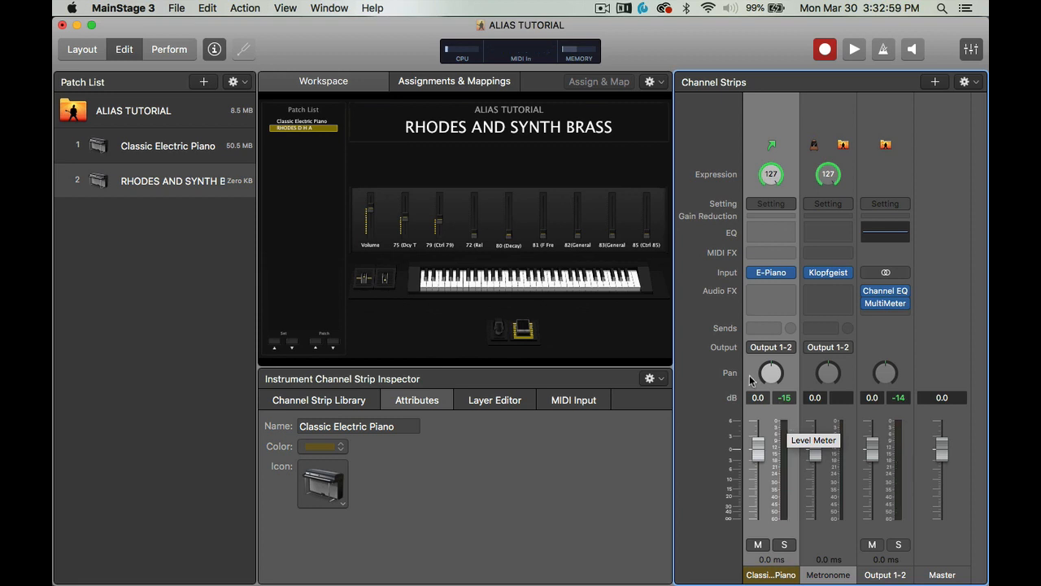
Compare the alias markings on the piano channel strip in the Classic Electric Piano and RHODES AND SYNTH BRASS patches
left_click(182, 153)
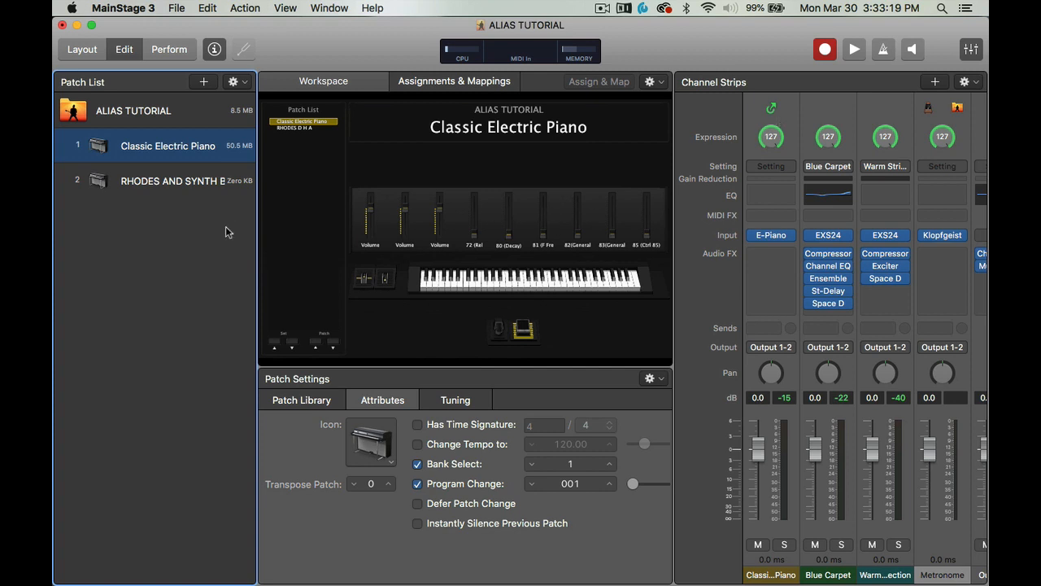
left_click(168, 188)
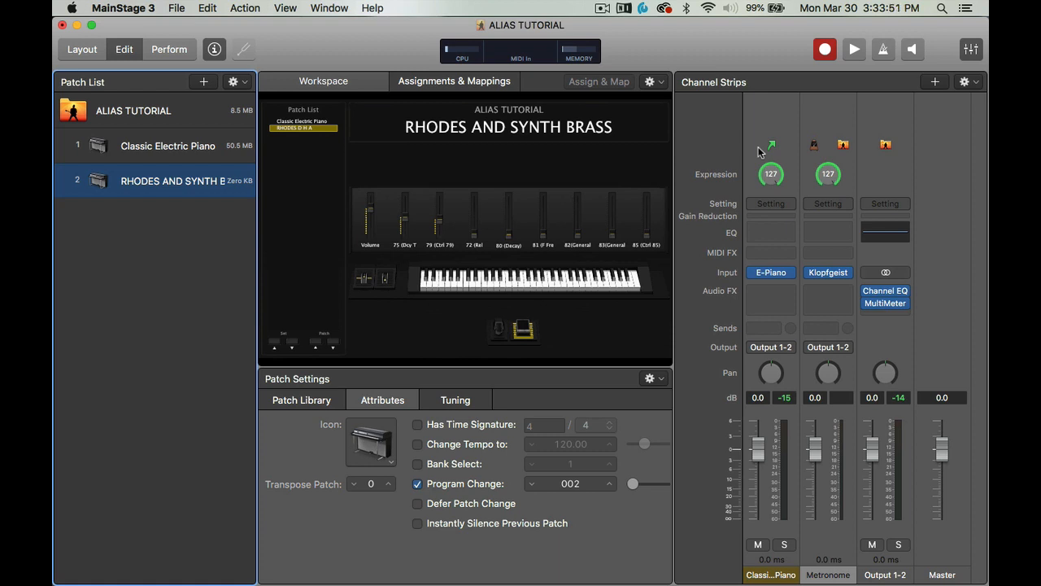
left_click(182, 153)
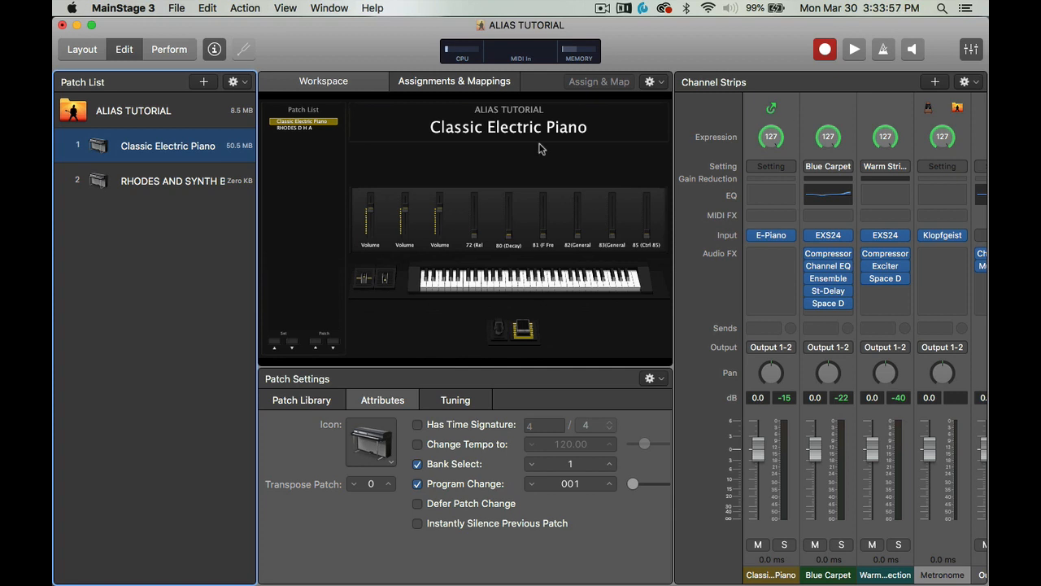
Create two software instrument channel strips routed to Output 1-2 in the RHODES AND SYNTH BRASS patch
left_click(152, 189)
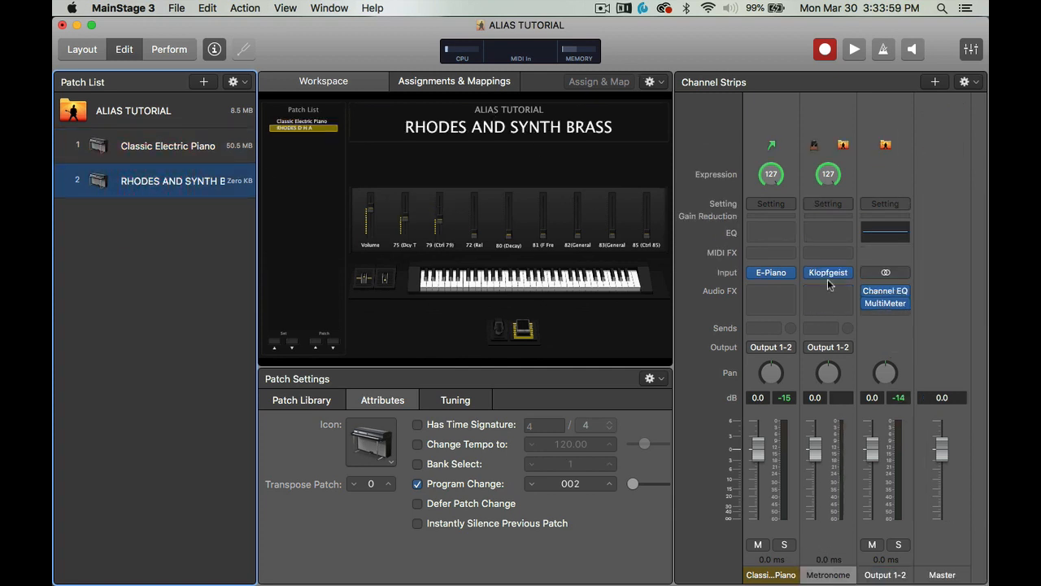
left_click(932, 85)
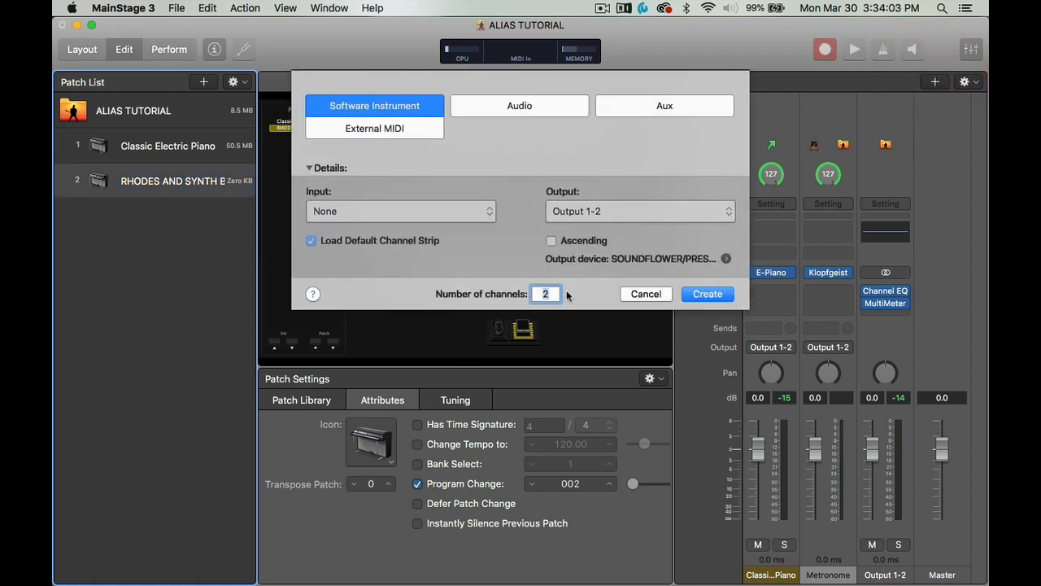
key("Return")
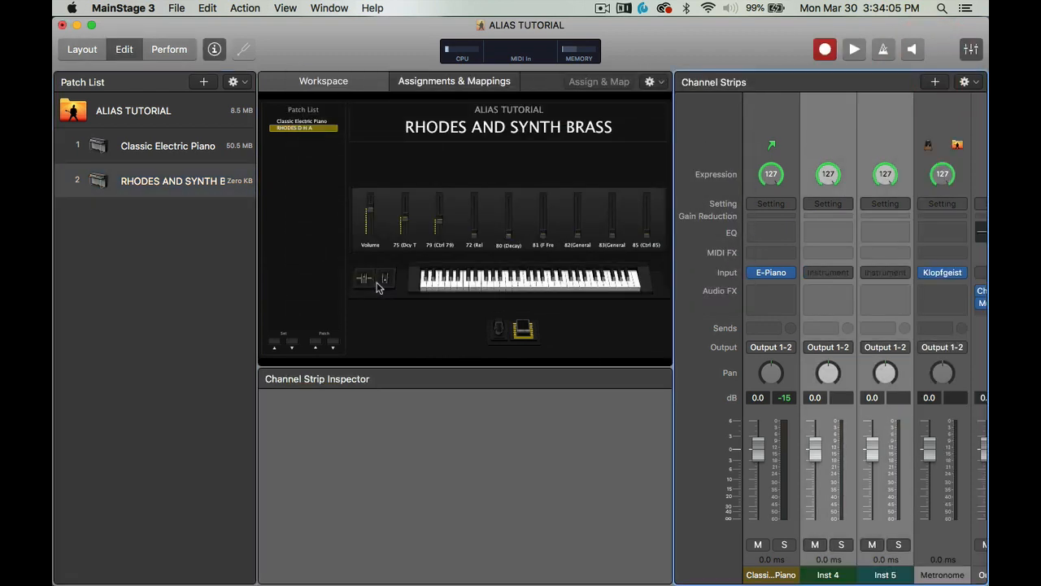
Load the Tonewheel Organ setting from the Vintage B3 Organ category onto the Inst 4 channel strip
left_click(840, 145)
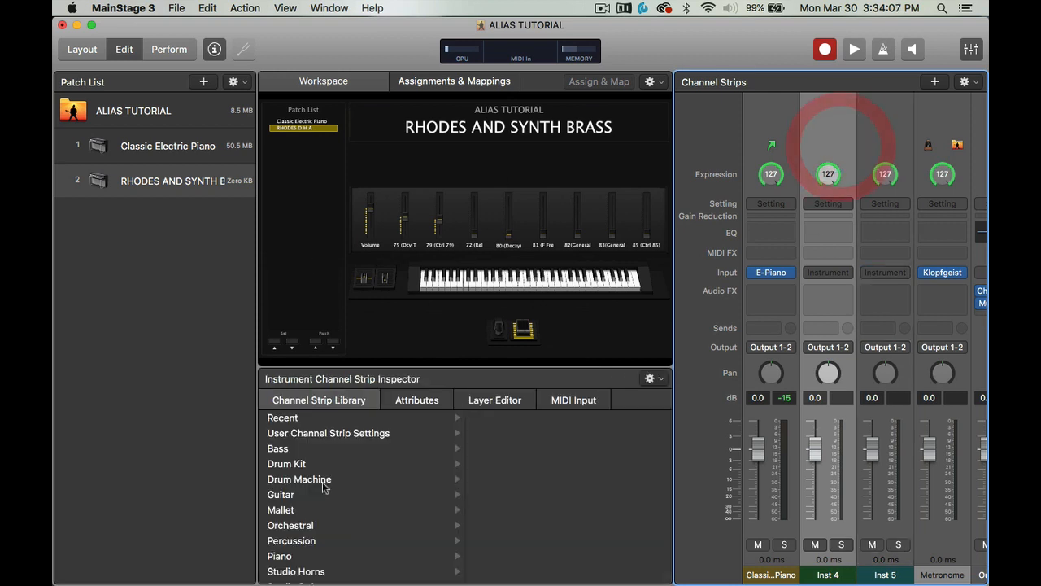
scroll(329, 537, "down", 5)
scroll(330, 546, "up", 2)
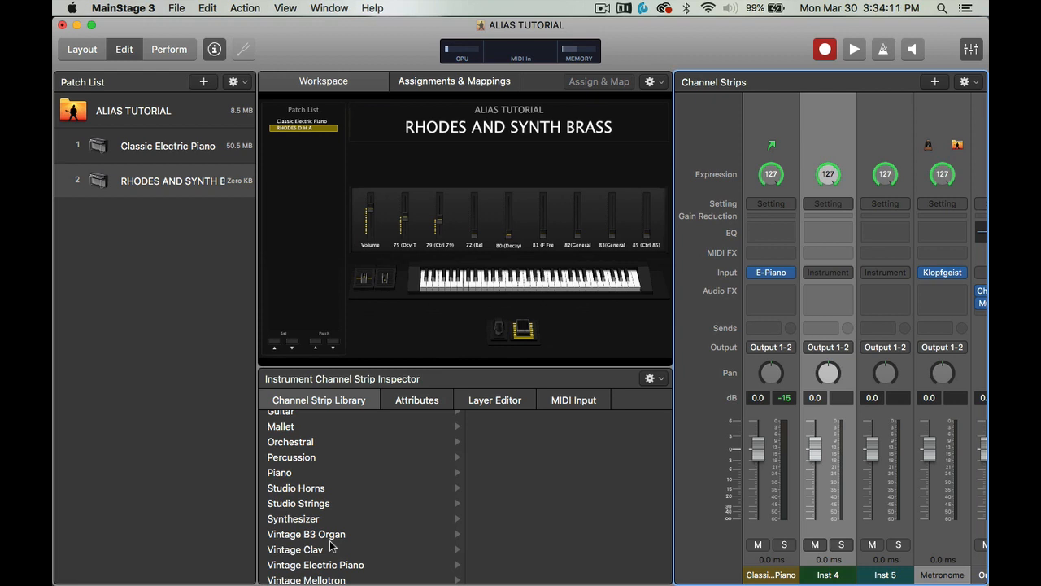
left_click(331, 538)
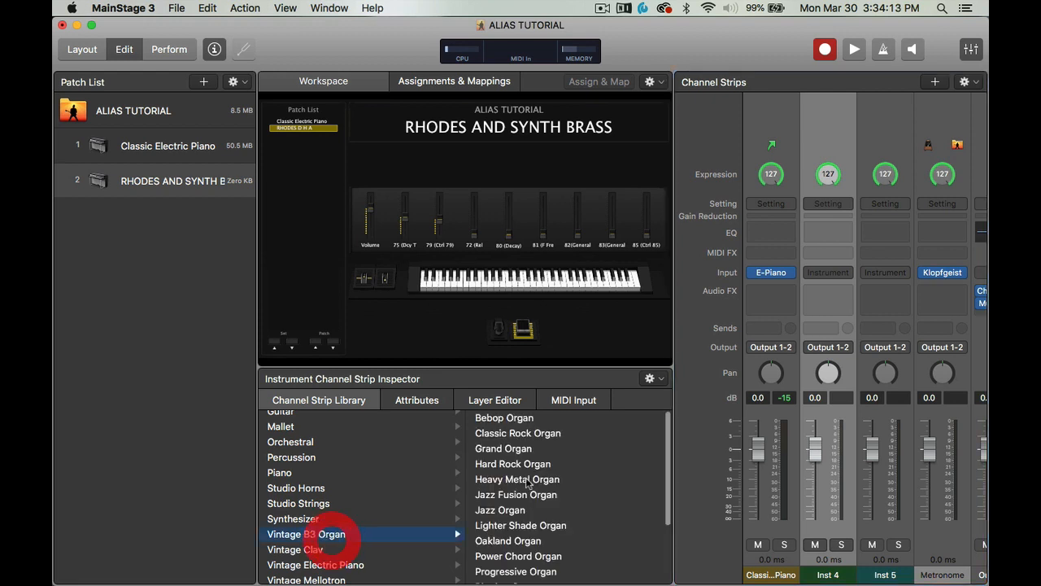
scroll(537, 537, "down", 3)
scroll(537, 537, "down", 1)
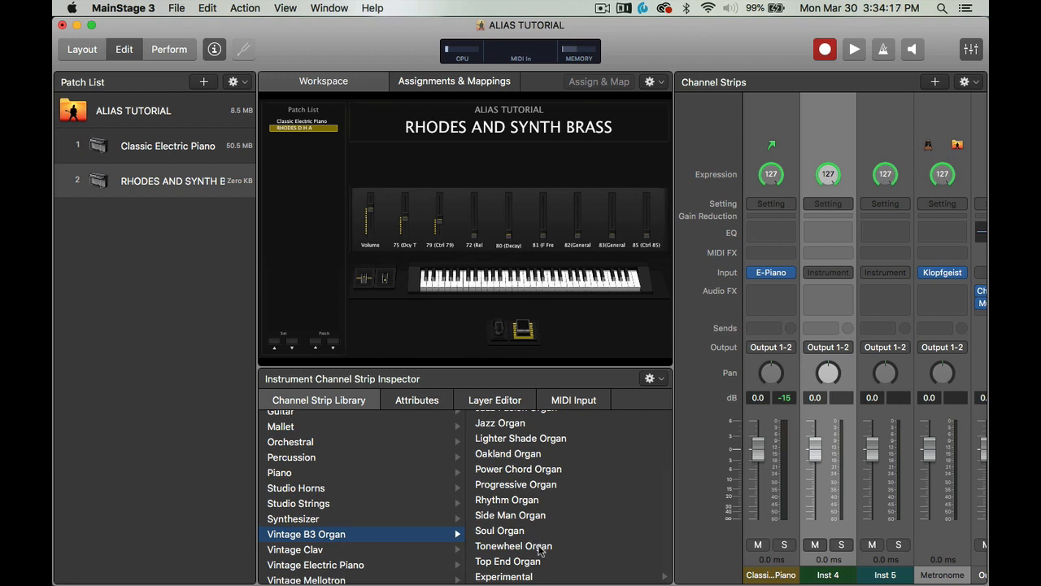
left_click(540, 546)
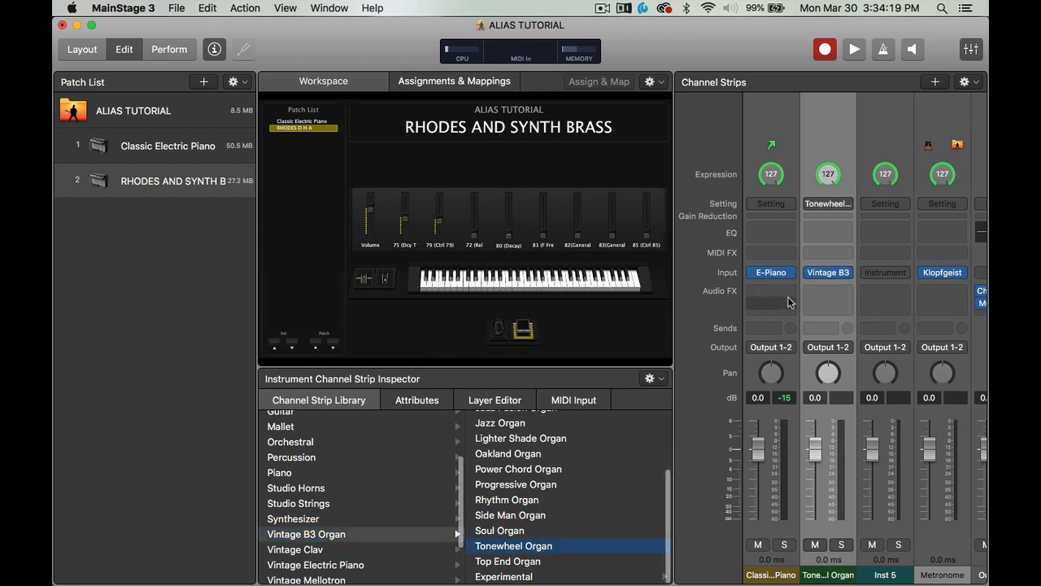
Load the Bright Synth Brass setting from the Synthesizer Brass category onto the Inst 5 channel strip
left_click(883, 144)
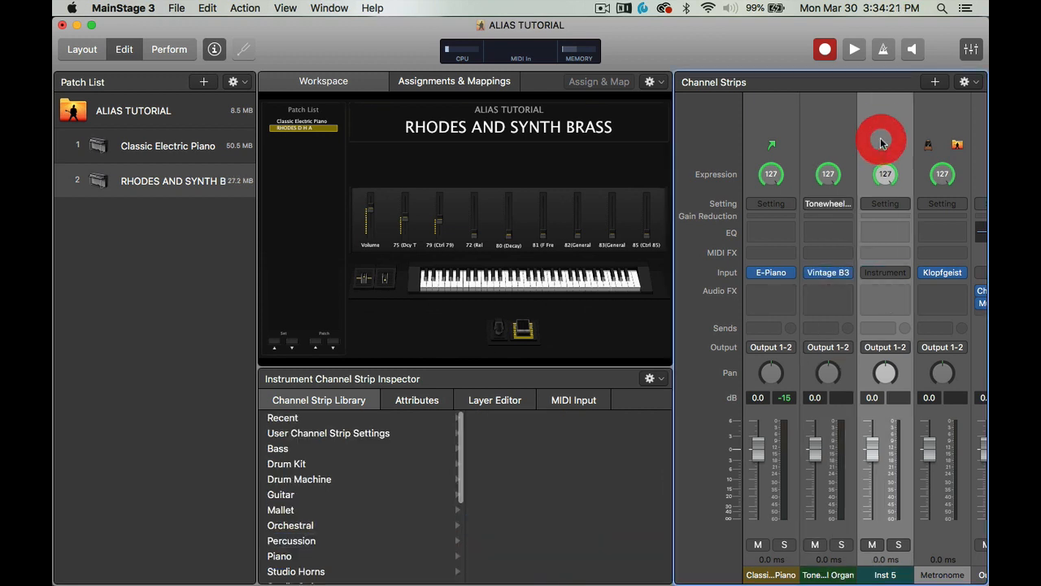
scroll(308, 527, "down", 3)
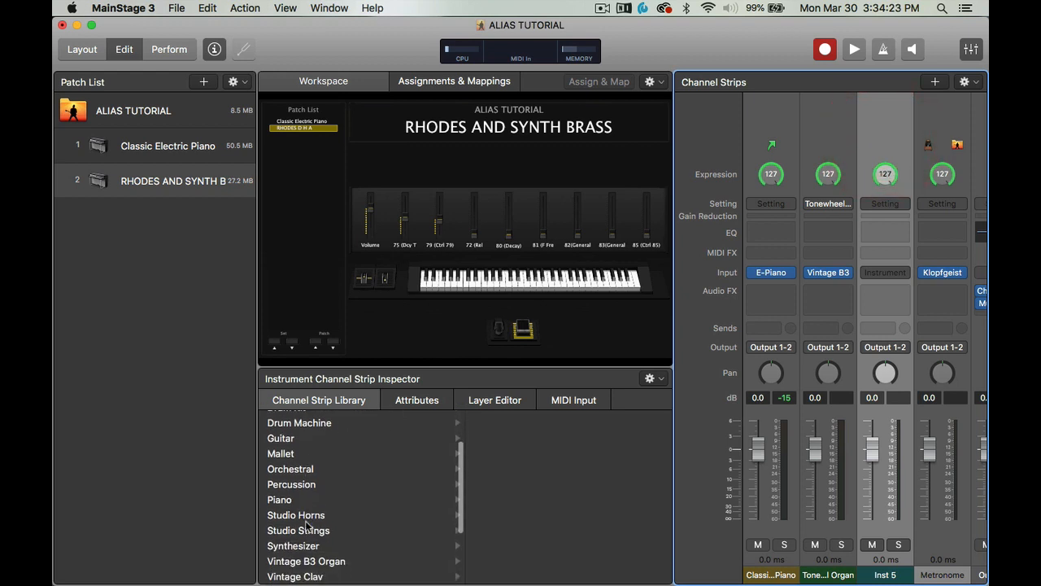
left_click(306, 546)
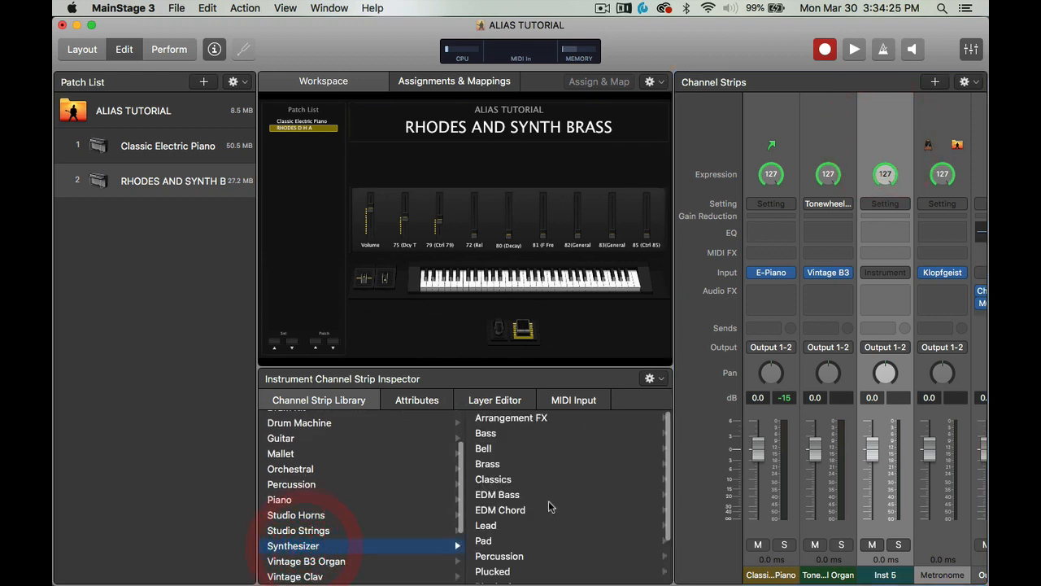
left_click(509, 464)
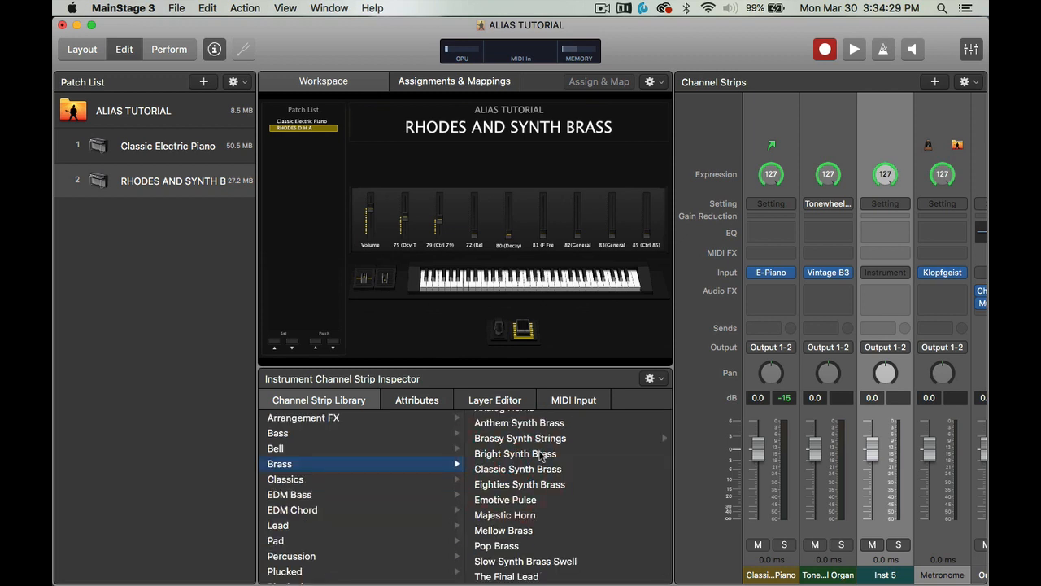
left_click(540, 455)
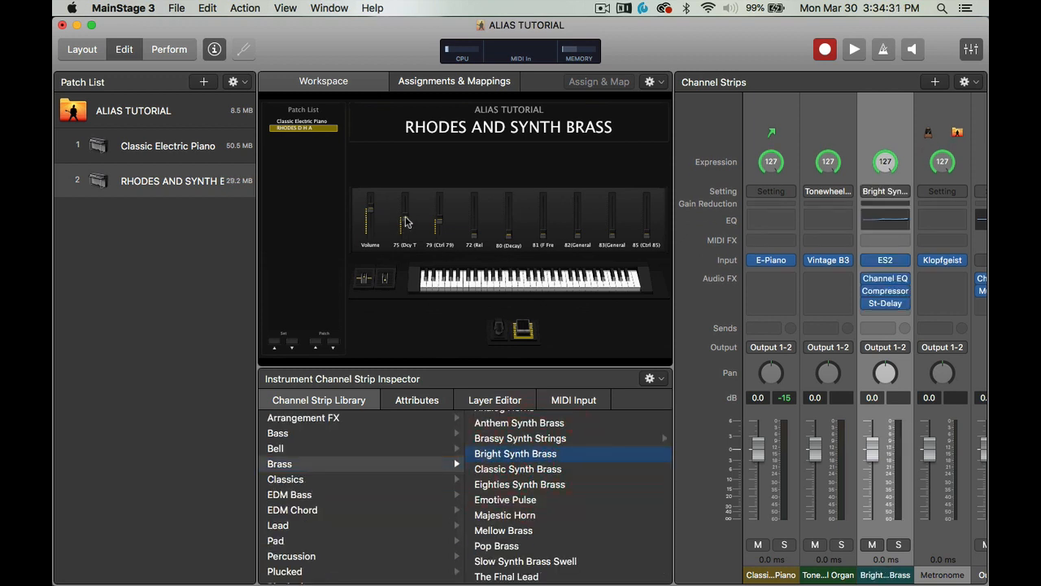
Map the second on-screen fader to the Tonewheel Organ channel strip's Volume in the RHODES AND SYNTH BRASS patch
left_click(406, 222)
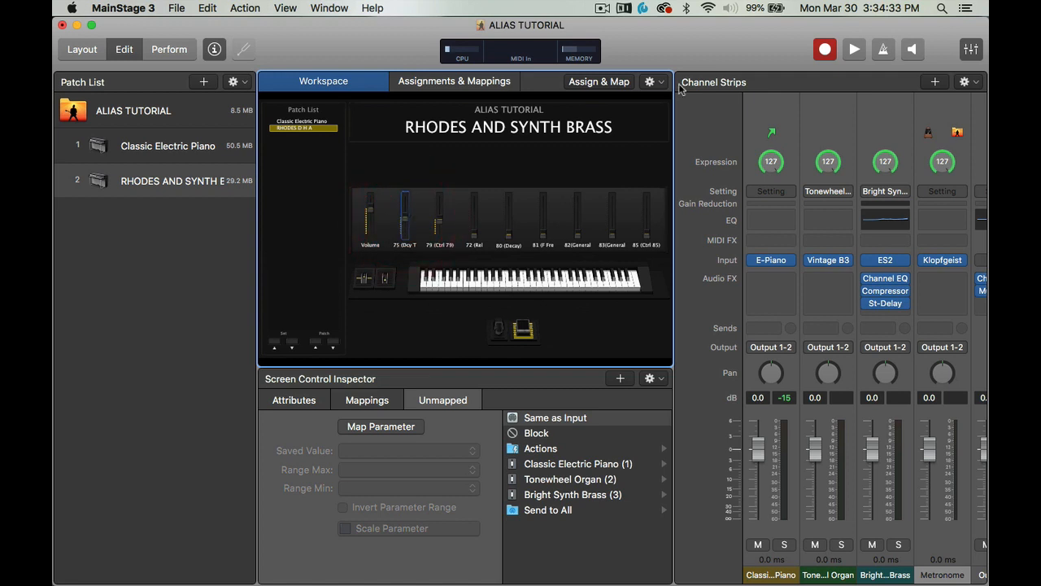
left_click(404, 204)
left_click(593, 479)
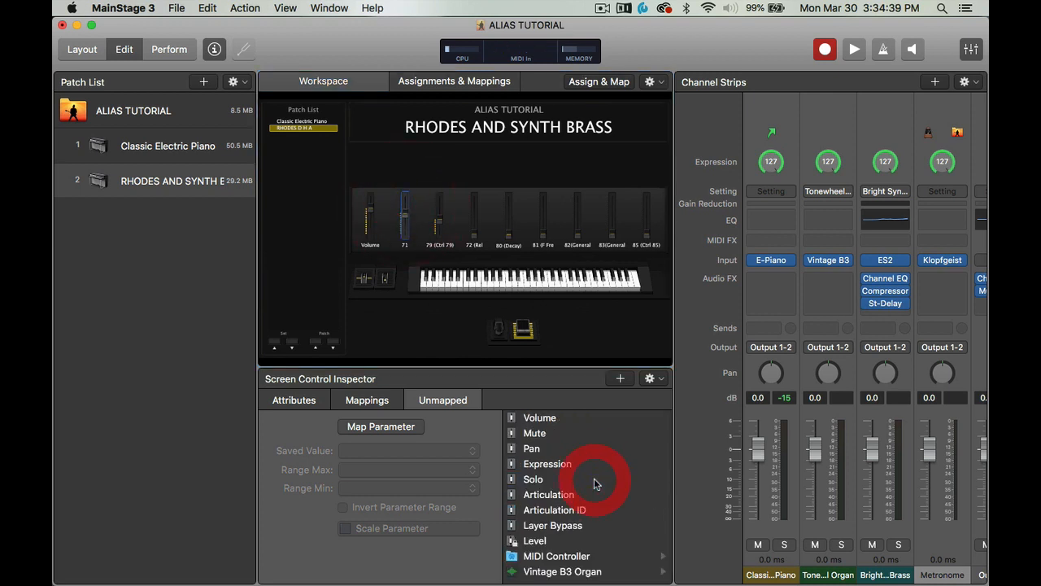
left_click(575, 419)
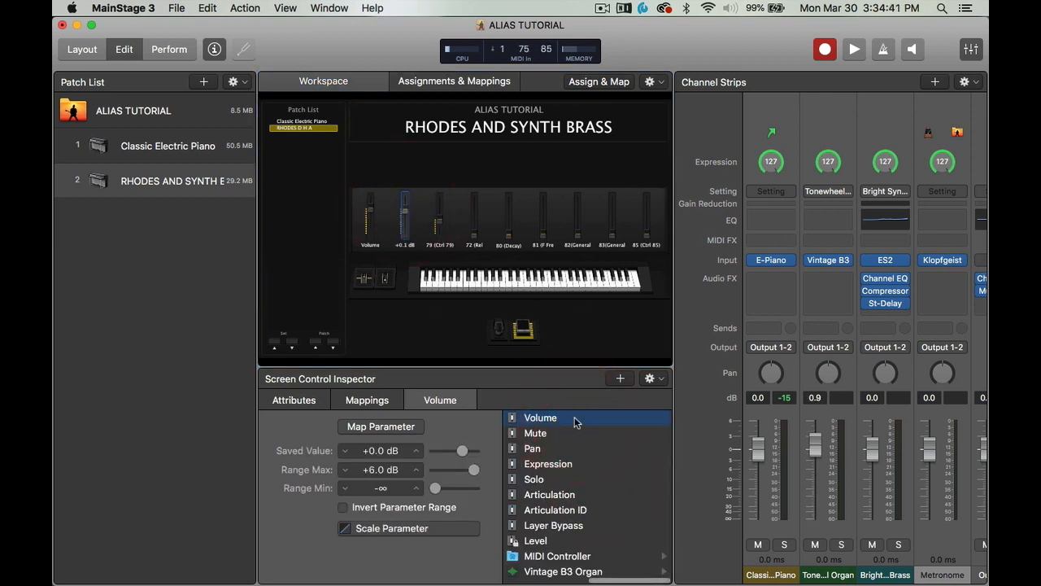
Map the third on-screen fader to the Bright Synth Brass channel strip's Volume
left_click(439, 226)
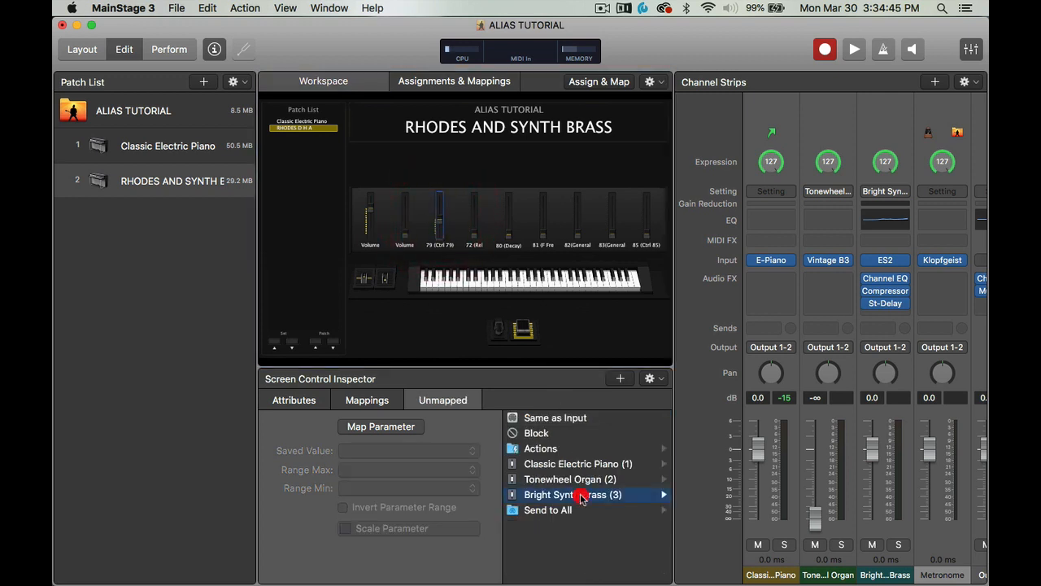
left_click(582, 494)
left_click(562, 418)
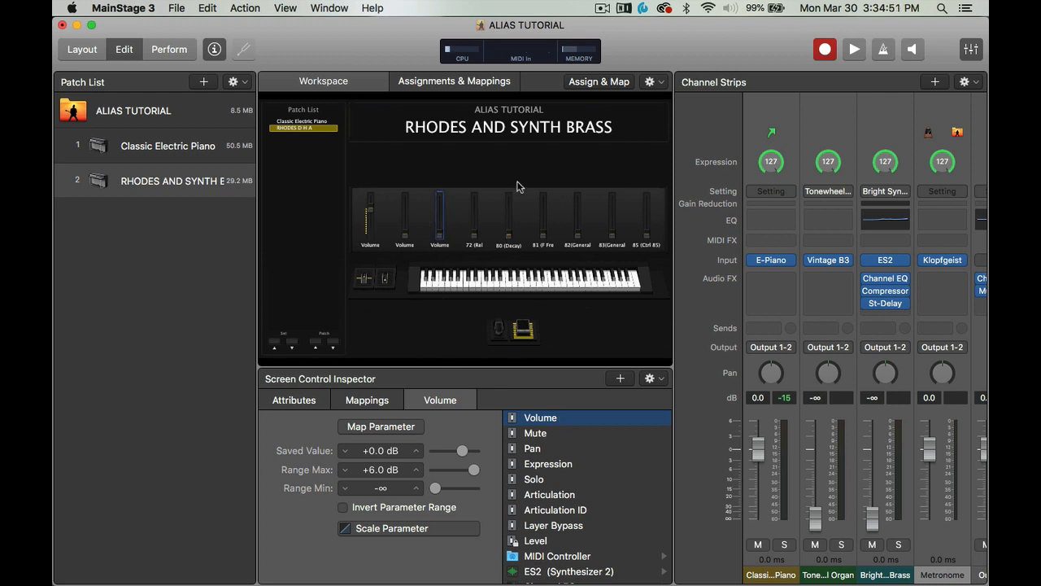
Compare the aliased piano's volume fader between the Classic Electric Piano and RHODES AND SYNTH BRASS patches
left_click(176, 154)
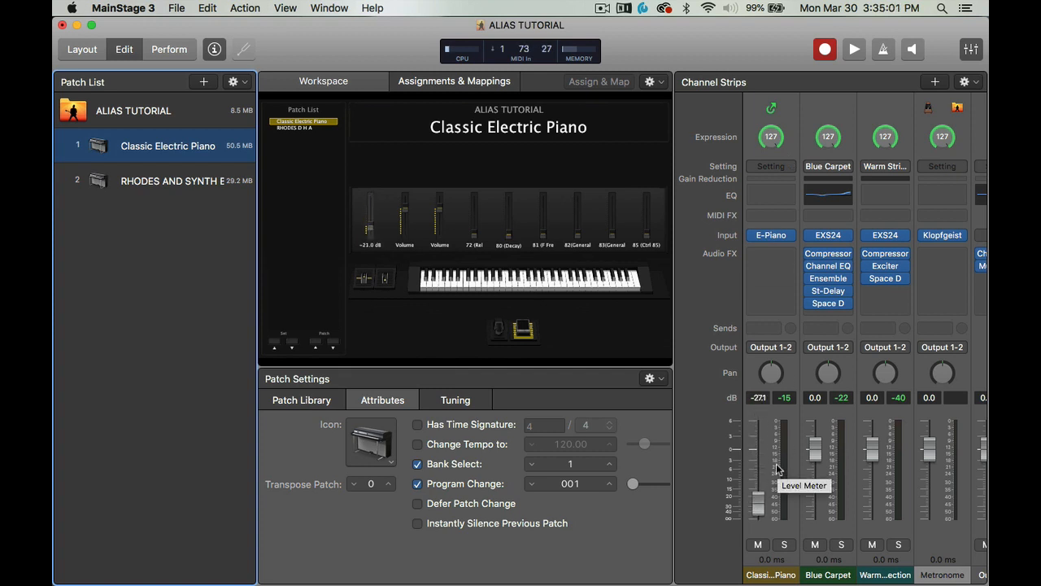
left_click(191, 186)
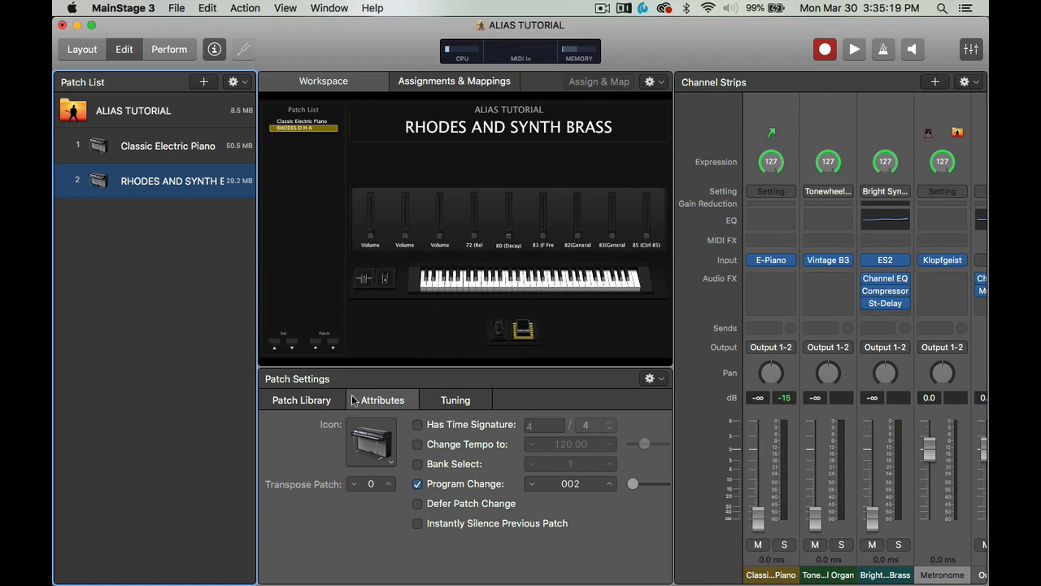
Set the Tonewheel Organ channel strip's MIDI input keyboard to None
left_click(814, 134)
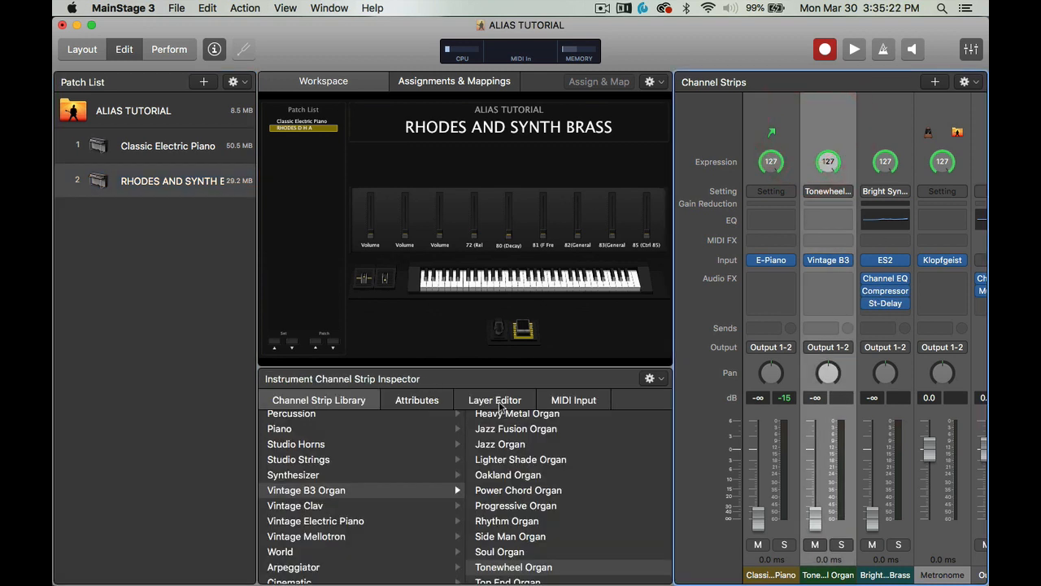
left_click(559, 399)
left_click(379, 427)
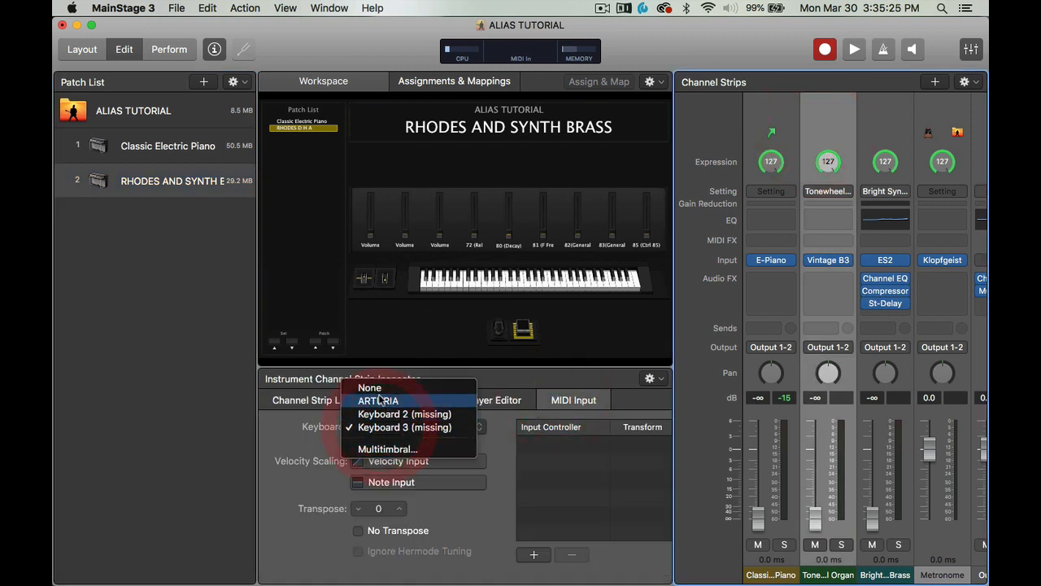
left_click(373, 389)
Assign the ARTURIA keyboard as the MIDI input of the Bright Synth Brass channel strip
left_click(869, 122)
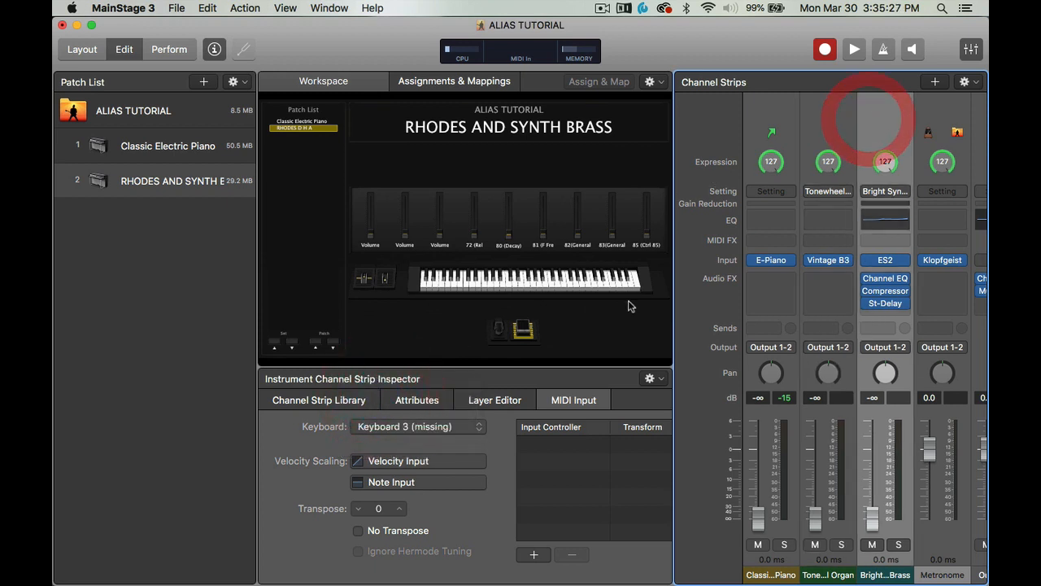
left_click(476, 426)
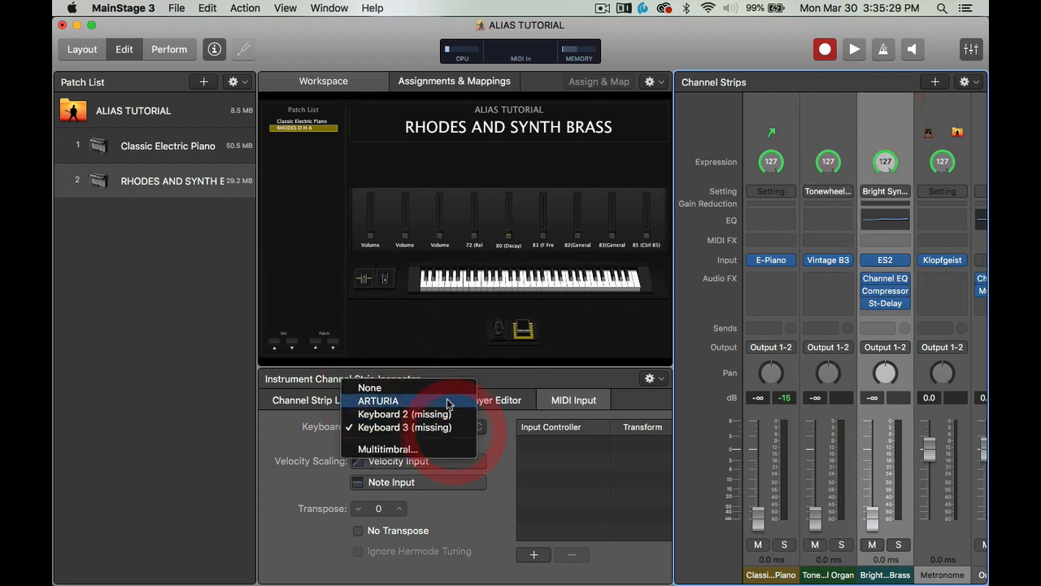
left_click(439, 399)
Turn off percussion in the Tonewheel Organ strip's Vintage B3 instrument and close its window
left_click(823, 122)
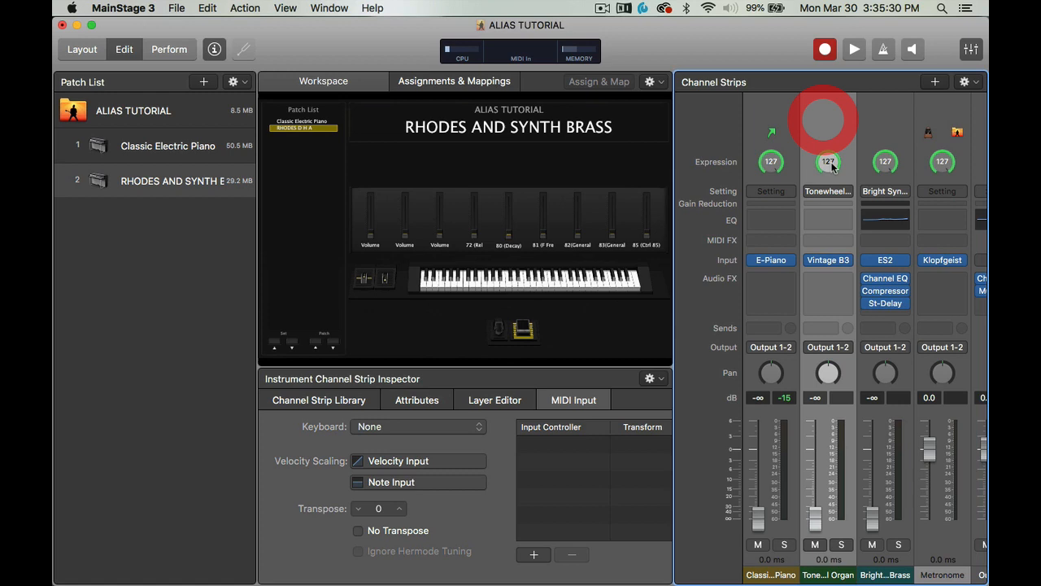
left_click(831, 261)
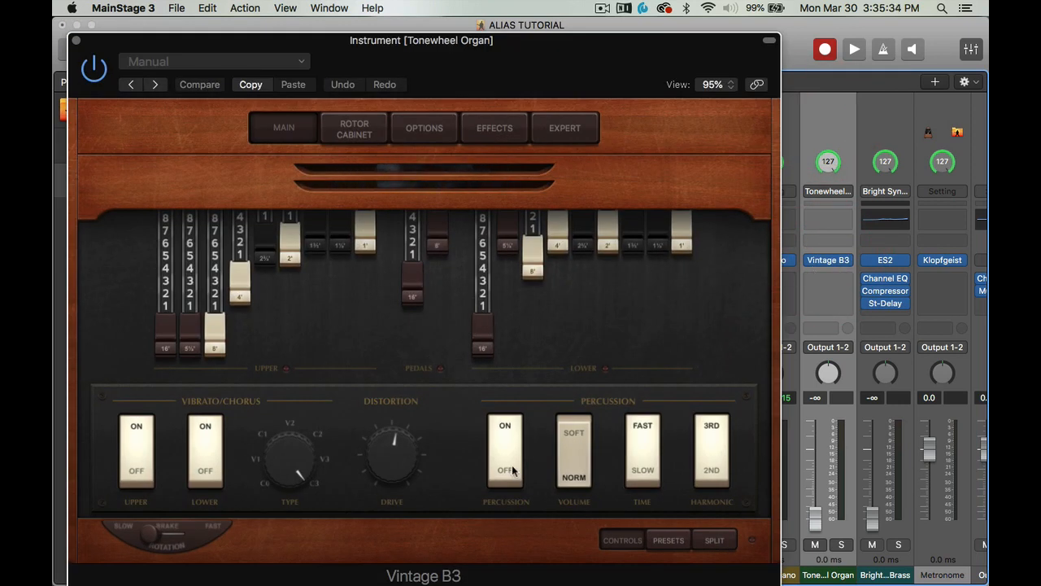
left_click(505, 460)
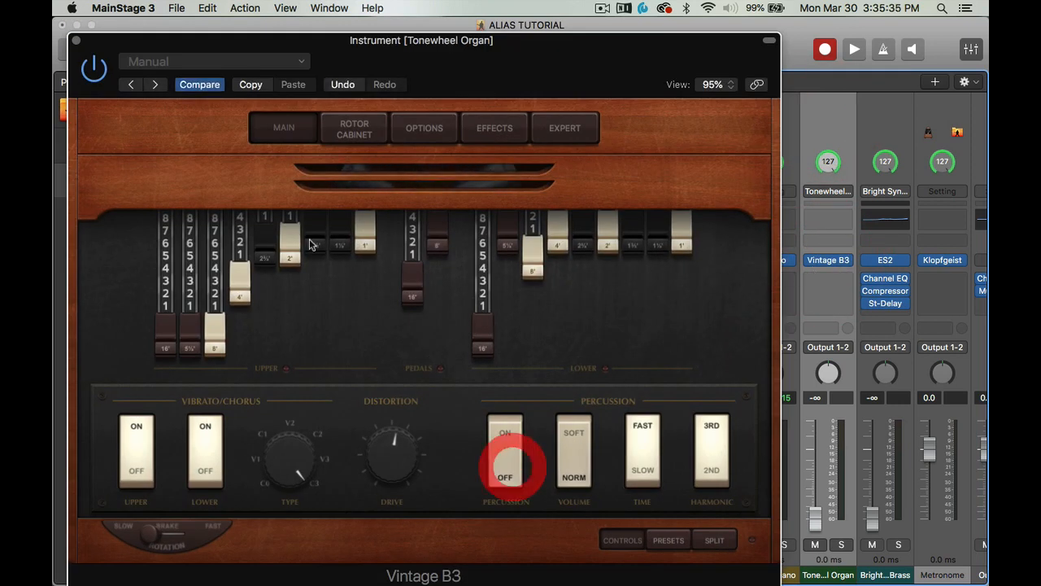
left_click(75, 40)
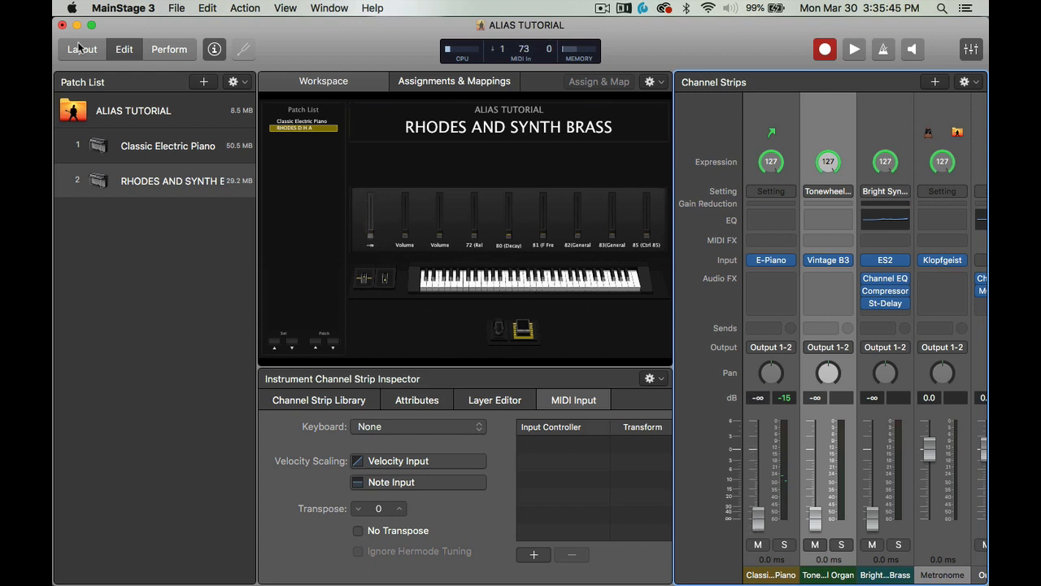
Assign the ARTURIA keyboard as the MIDI input of the Tonewheel Organ channel strip
left_click(372, 431)
left_click(373, 441)
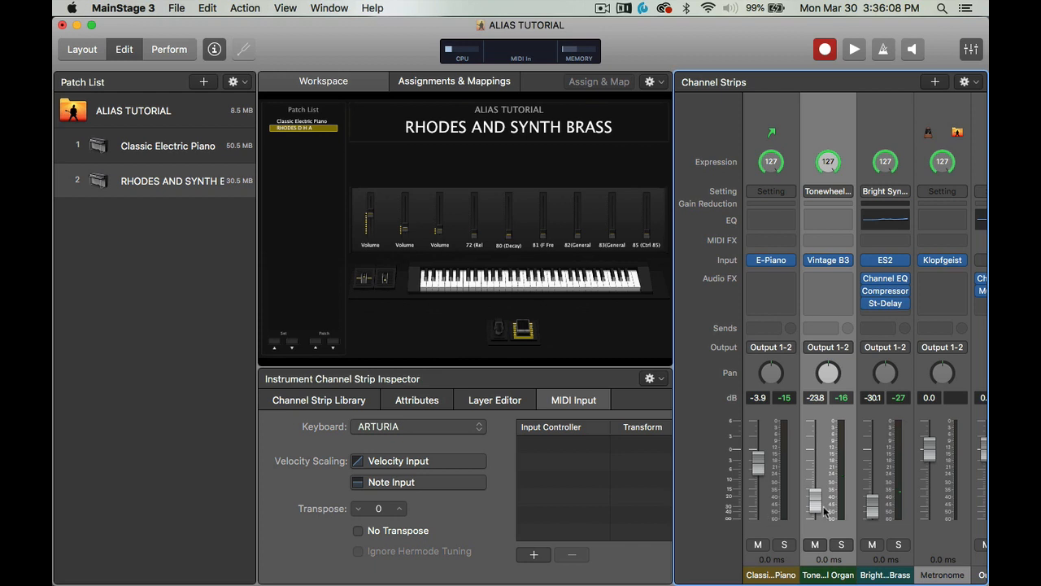
Transpose the Tonewheel Organ channel strip's MIDI input to -12
left_click(501, 402)
left_click(574, 403)
left_click(357, 509)
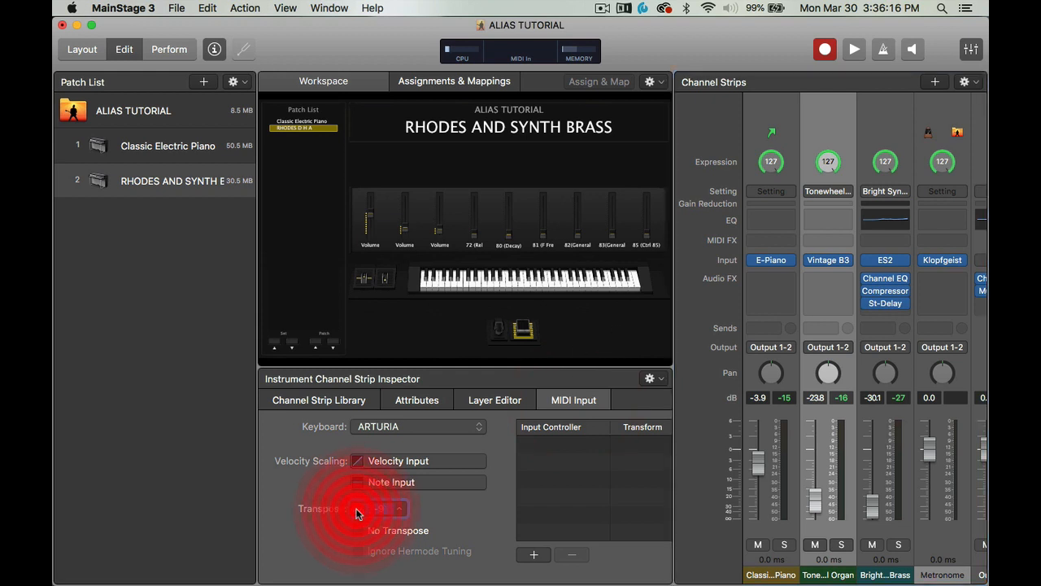
left_click(273, 466)
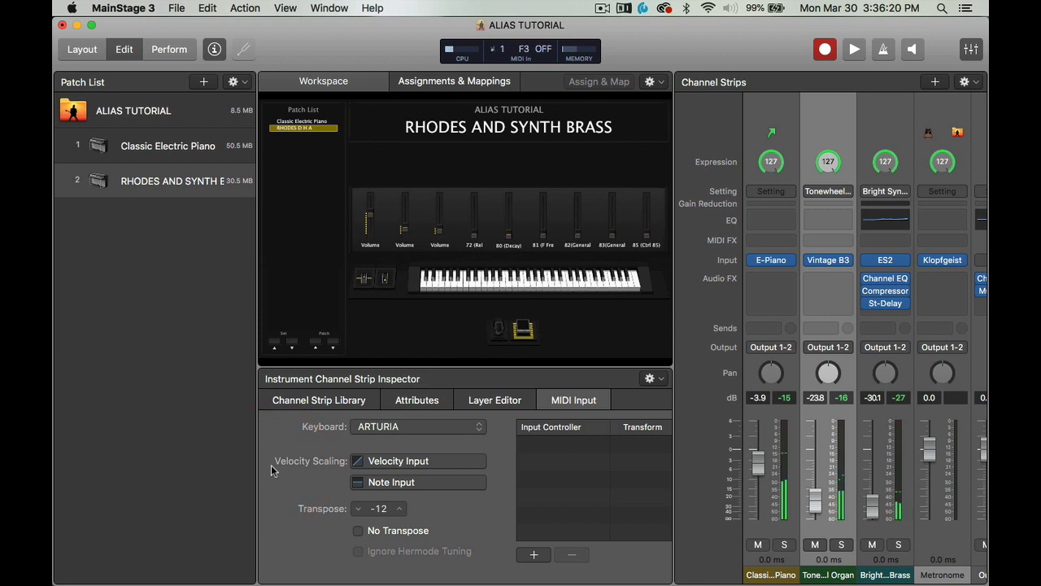
Raise the Tonewheel Organ channel strip's MIDI input transposition to 12
left_click(399, 508)
left_click(399, 509)
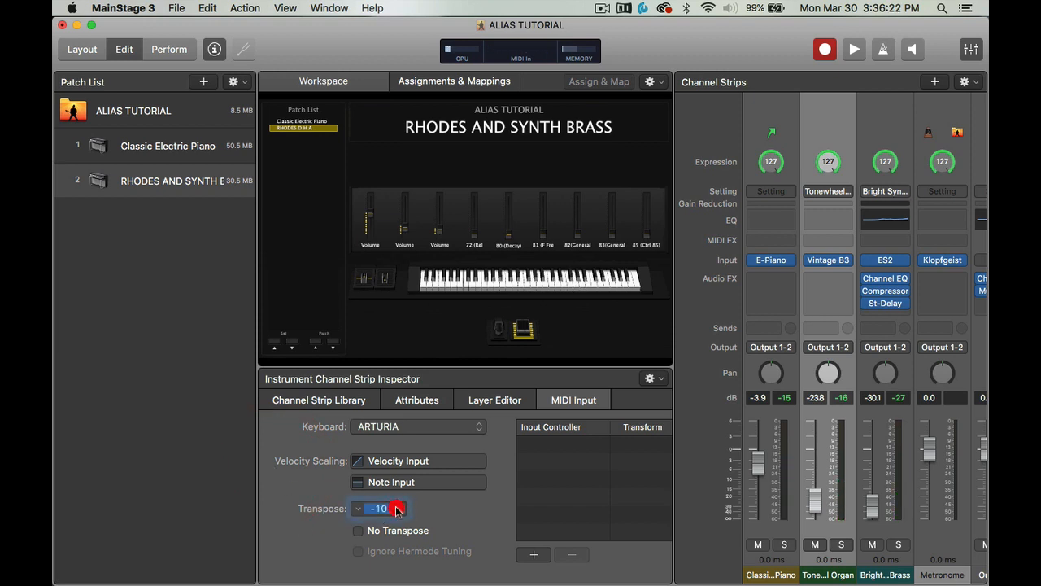
left_click(397, 508)
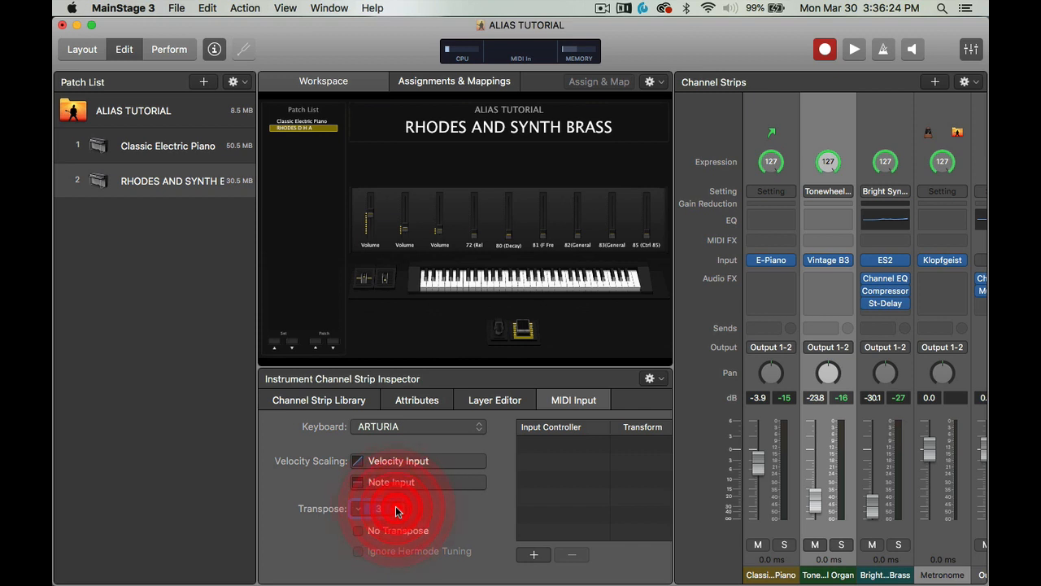
left_click(397, 509)
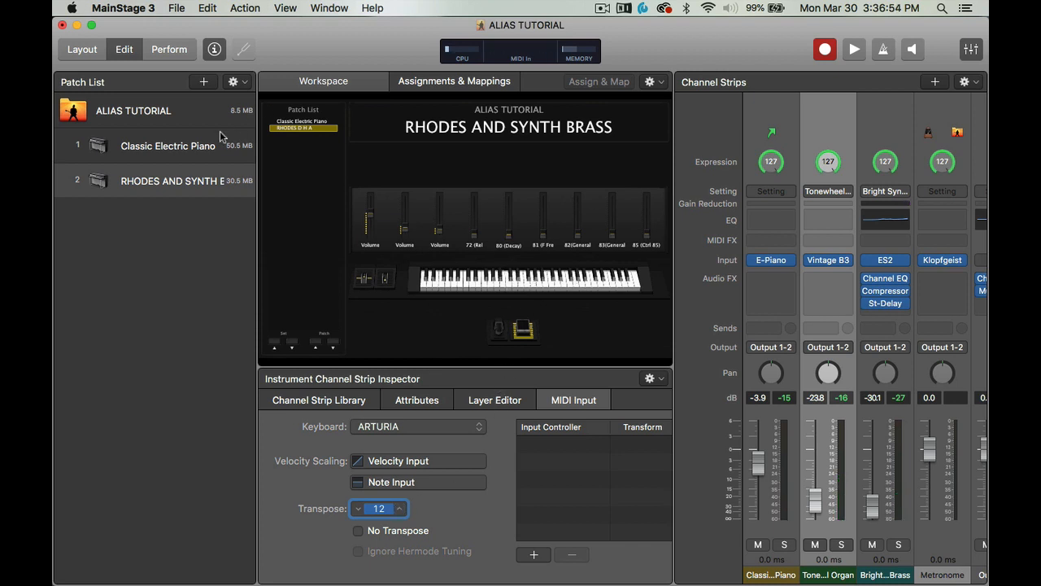
Review the Paste as Alias command and compare the channel strips of the Classic Electric Piano and RHODES AND SYNTH BRASS patches
left_click(189, 150)
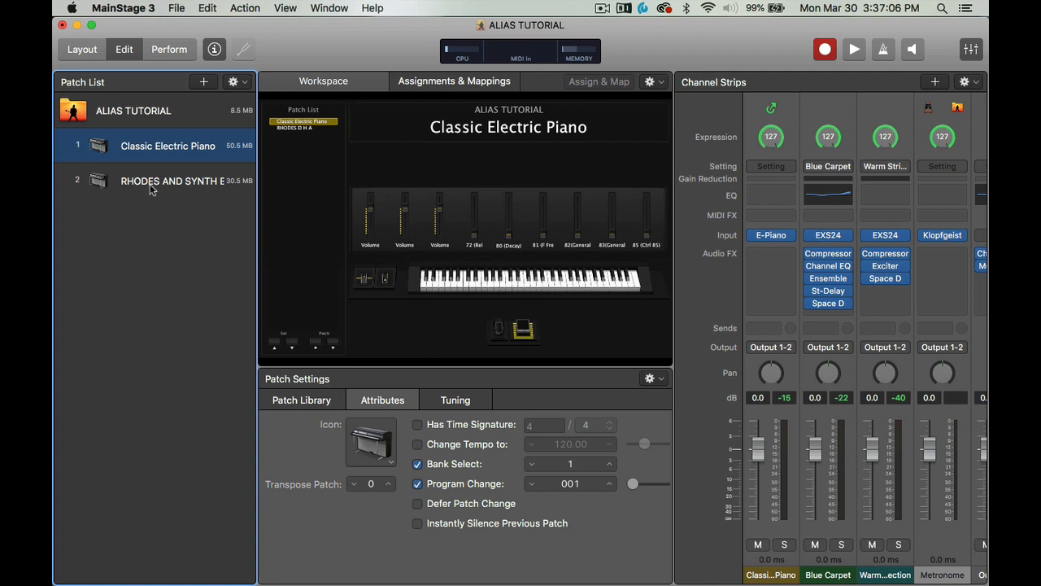
left_click(208, 9)
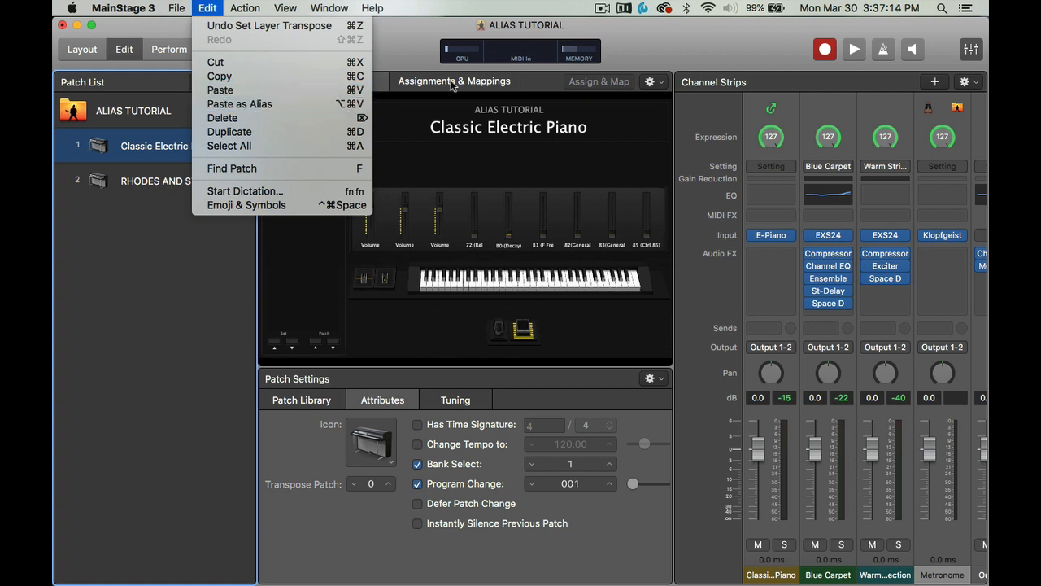
left_click(698, 58)
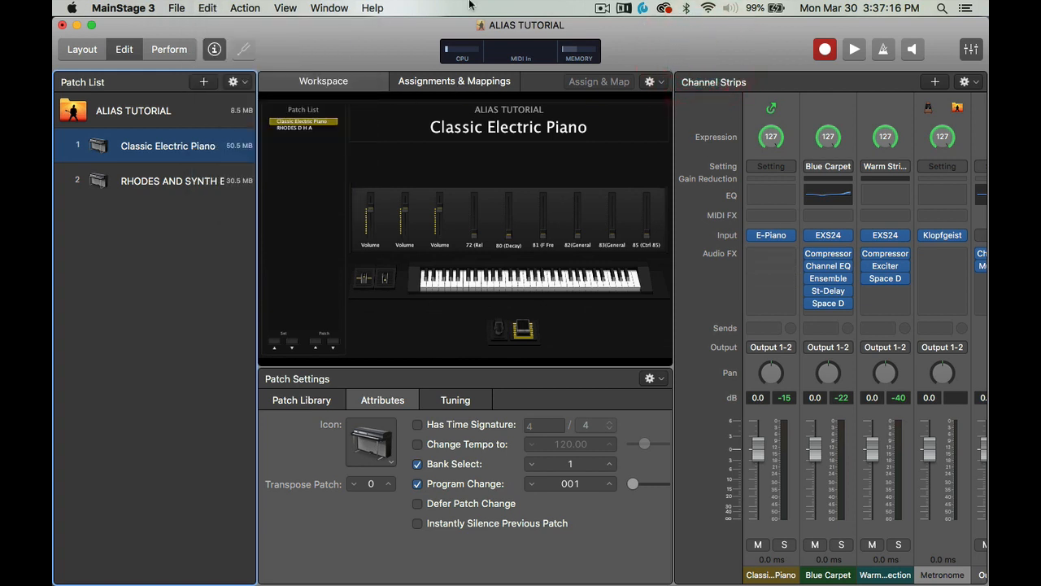
left_click(165, 184)
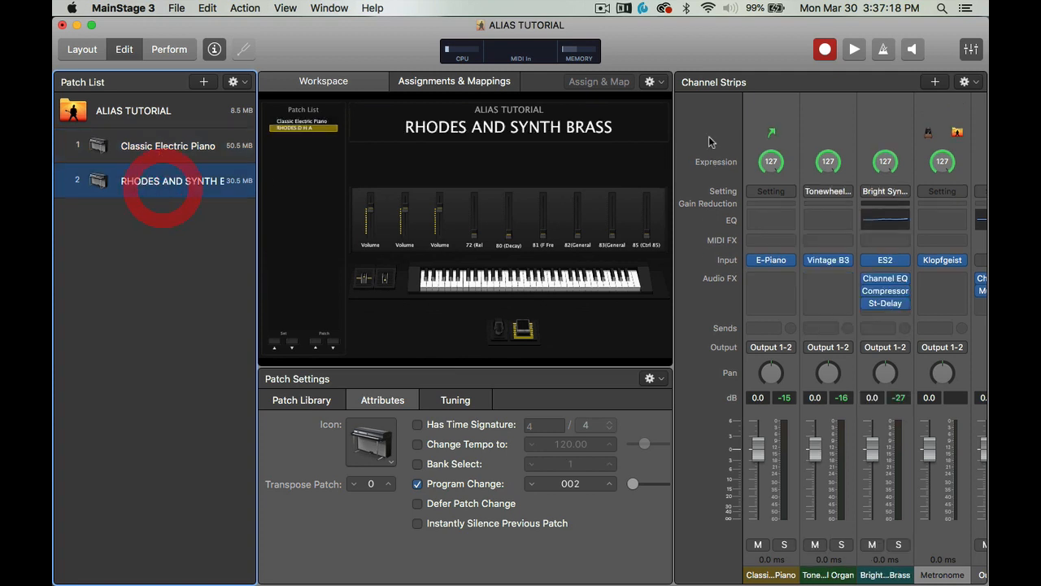